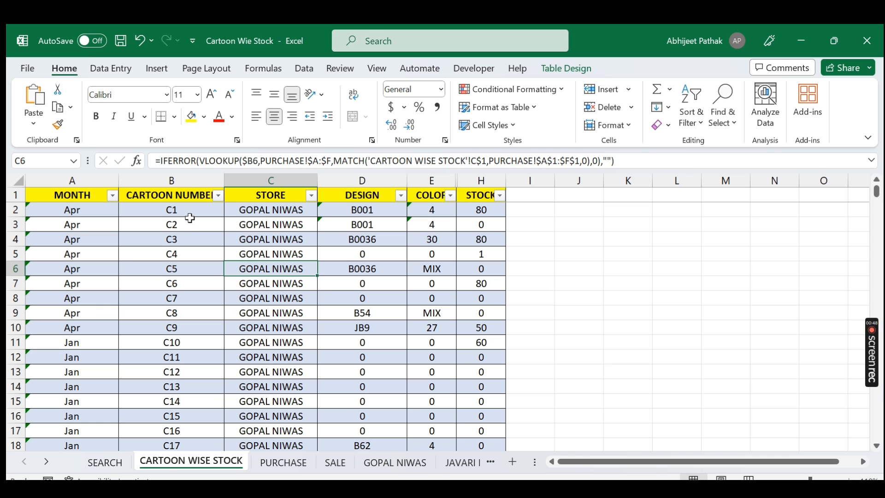
pyautogui.moveTo(179, 196); pyautogui.dragTo(219, 179)
pyautogui.moveTo(188, 213); pyautogui.dragTo(217, 199)
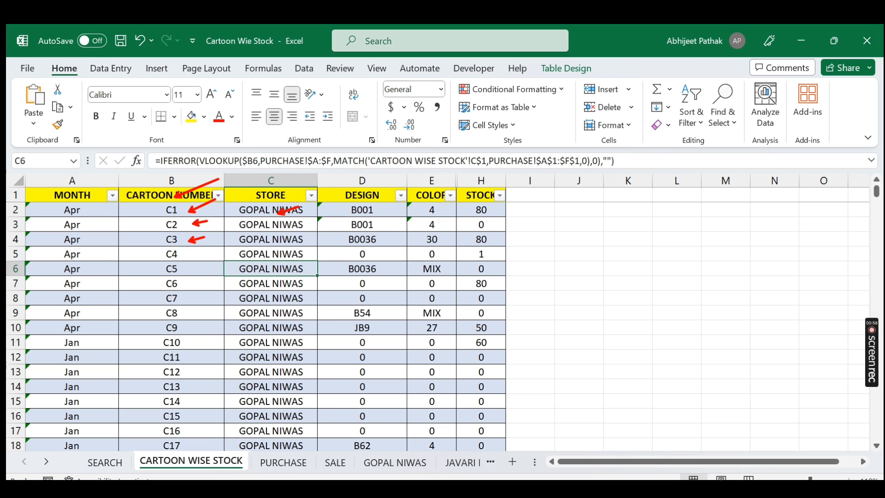
pyautogui.moveTo(300, 257); pyautogui.dragTo(312, 252)
# Step: Inspect the STORE column's filter list, then check the store lookup formula for cartoon C27
pyautogui.click(311, 196)
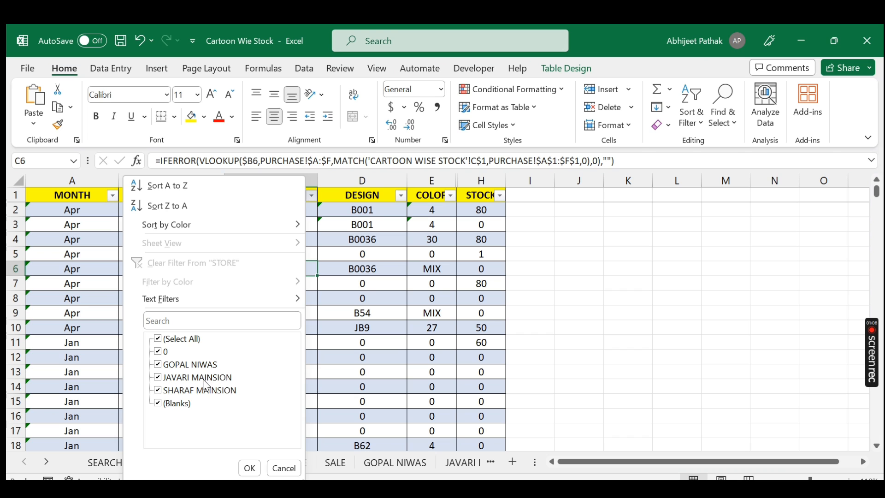
pyautogui.press('Escape')
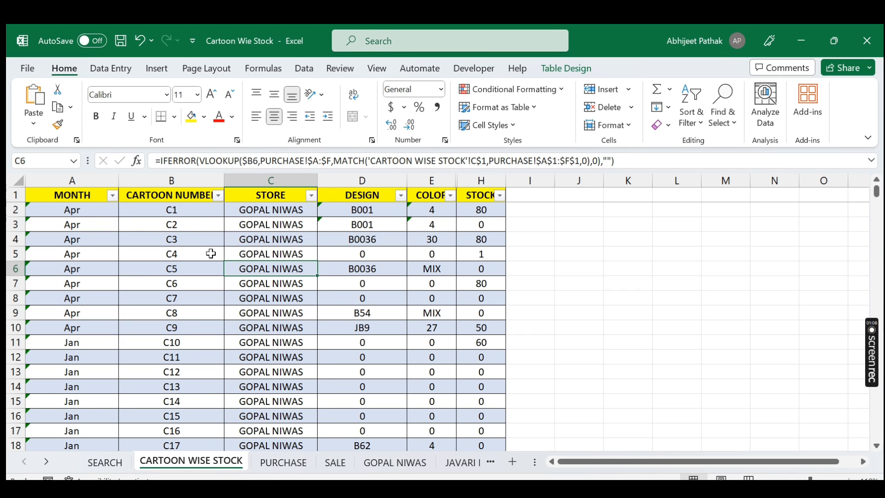
pyautogui.scroll(-6, 282, 318)
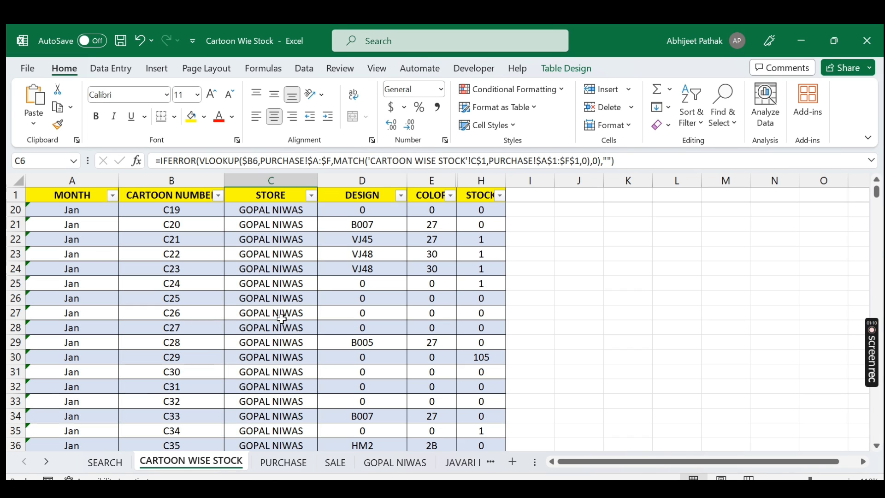
pyautogui.click(184, 328)
pyautogui.click(263, 329)
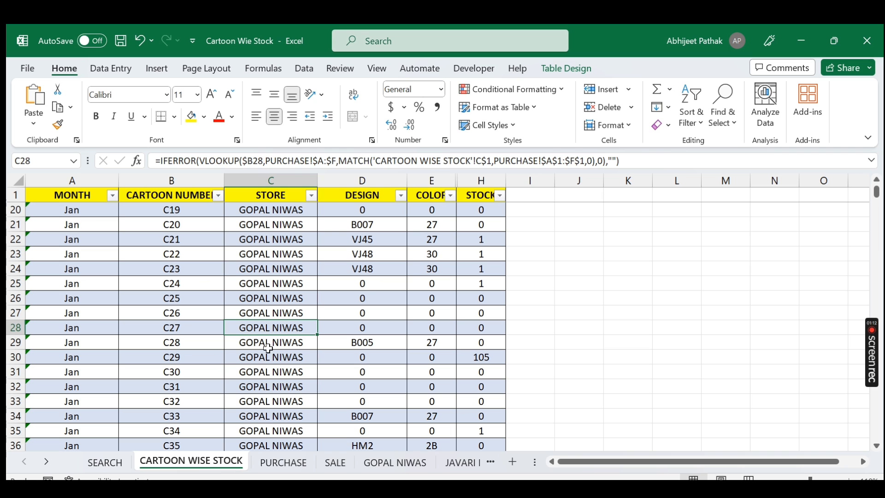
# Step: Scroll through the cartoon-wise stock list and check the store formula for cartoon C544
pyautogui.scroll(-11, 265, 360)
pyautogui.scroll(-20, 268, 365)
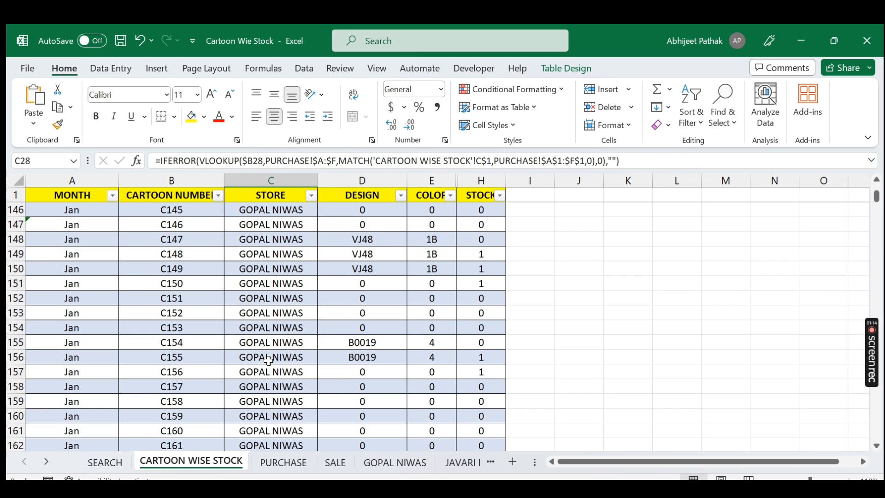
pyautogui.scroll(-20, 268, 360)
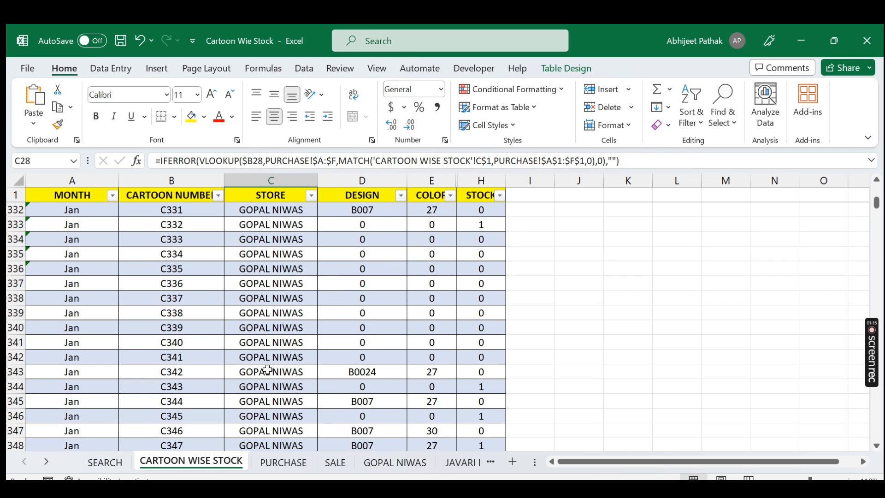
pyautogui.scroll(-20, 268, 369)
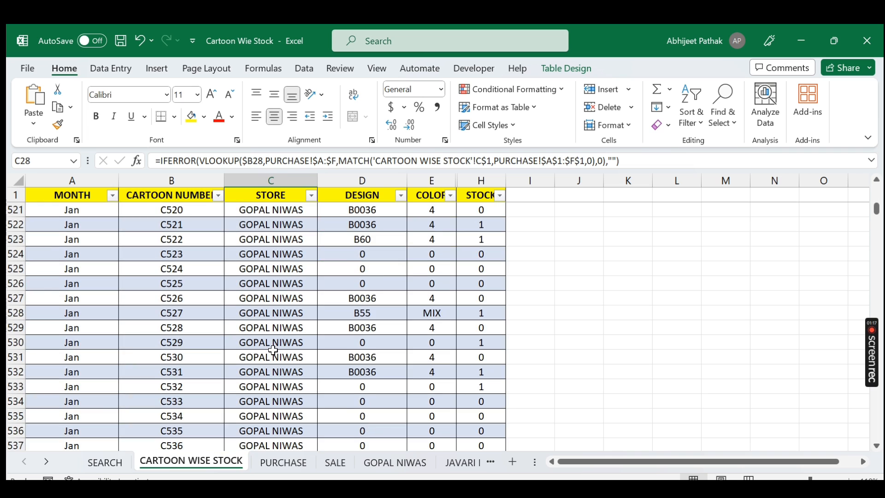
pyautogui.scroll(-14, 272, 350)
pyautogui.scroll(20, 273, 348)
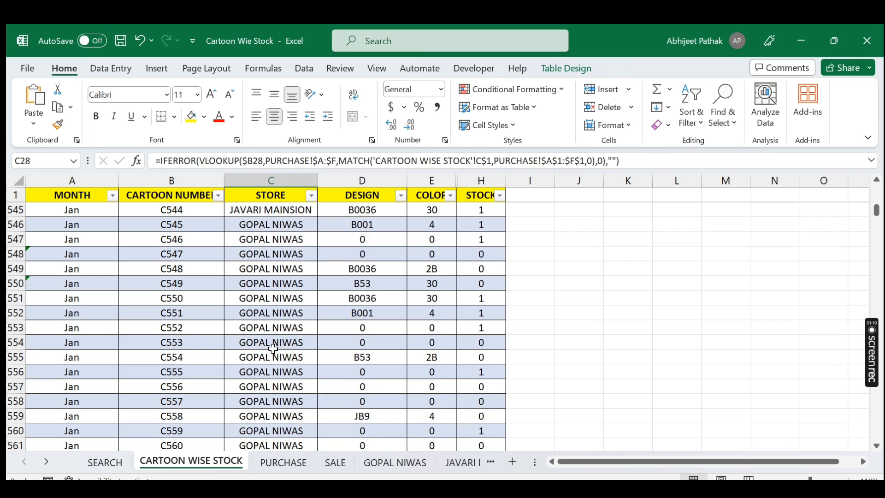
pyautogui.scroll(5, 273, 349)
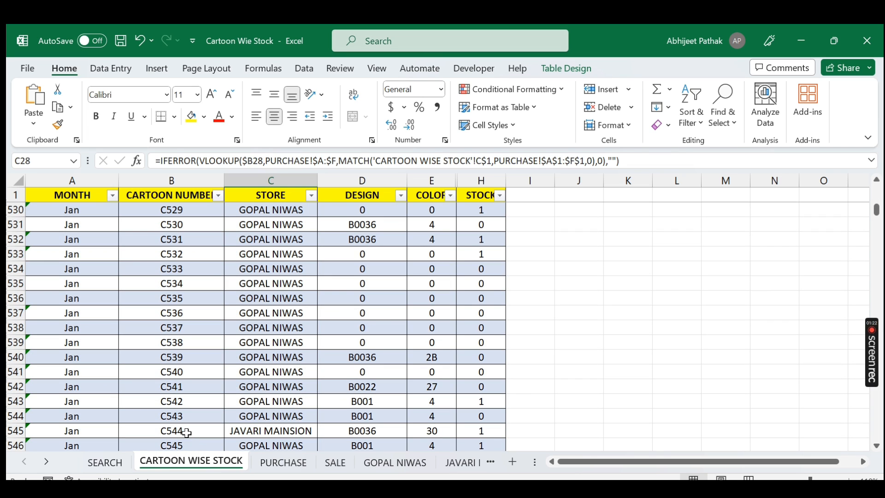
pyautogui.click(187, 432)
pyautogui.click(272, 434)
pyautogui.scroll(20, 261, 254)
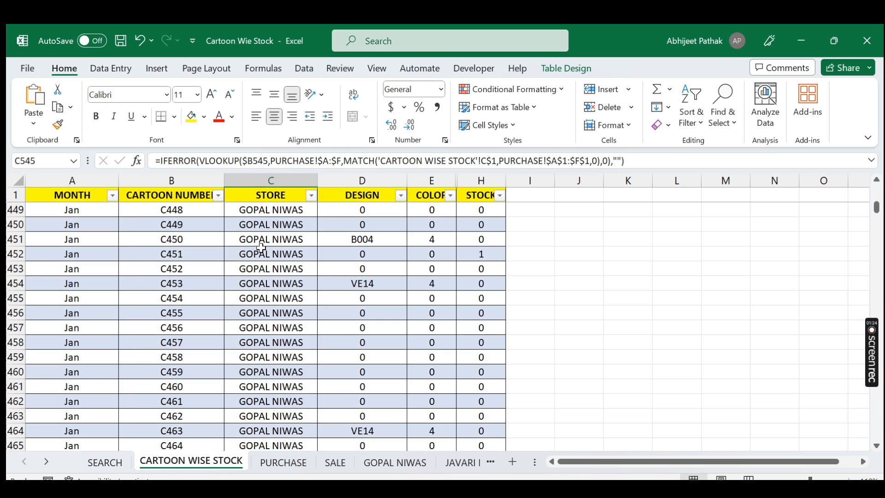
pyautogui.scroll(20, 261, 254)
pyautogui.scroll(20, 290, 221)
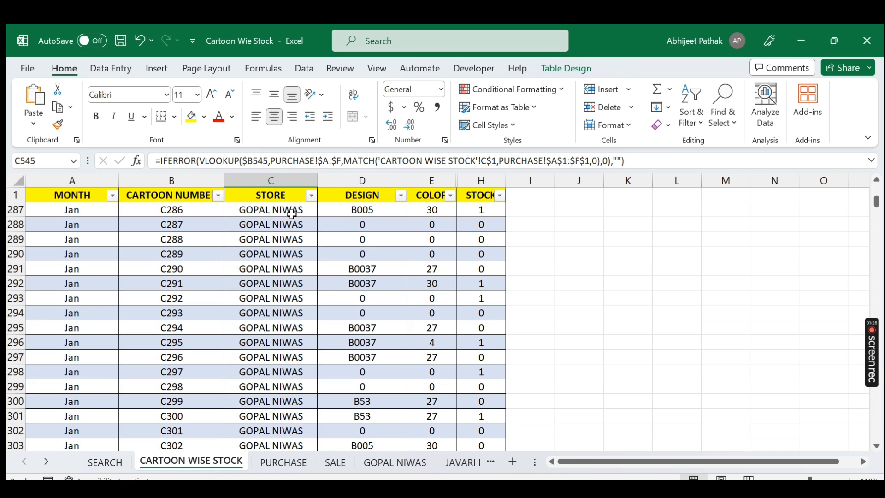
pyautogui.scroll(20, 292, 223)
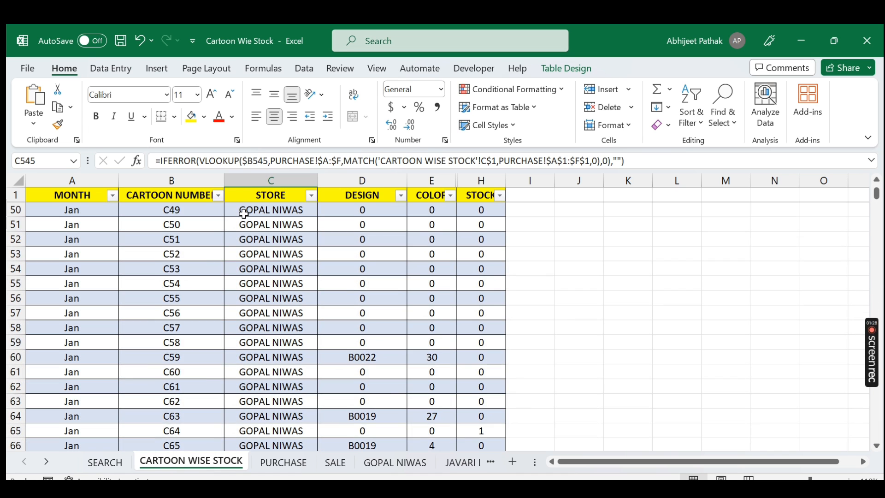
# Step: Inspect the design, cartoon number and store cells of the first cartoon row
pyautogui.click(369, 212)
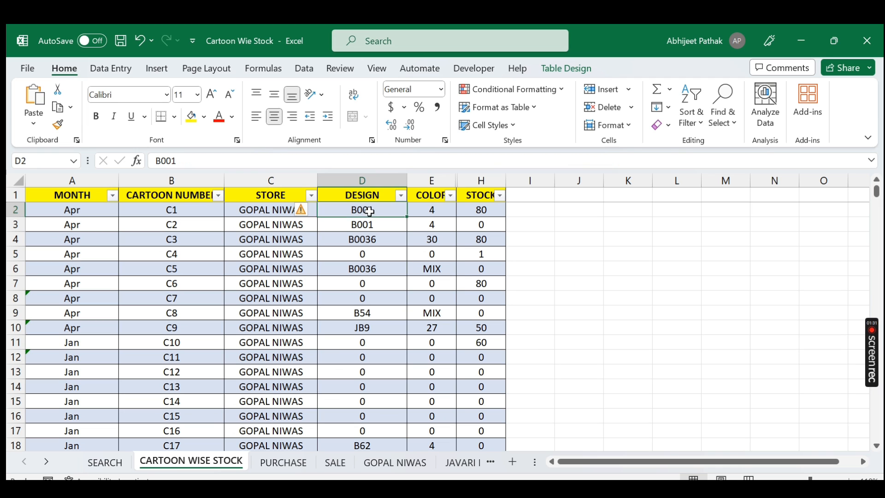
pyautogui.click(174, 212)
pyautogui.click(270, 212)
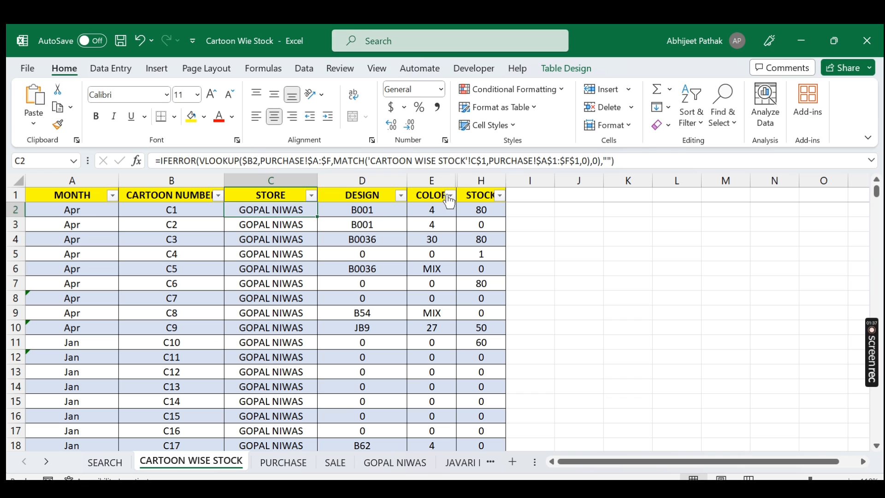
# Step: Review the filter value lists of the DESIGN and COLOR columns without applying a filter
pyautogui.click(400, 195)
pyautogui.scroll(-5, 286, 398)
pyautogui.scroll(10, 290, 387)
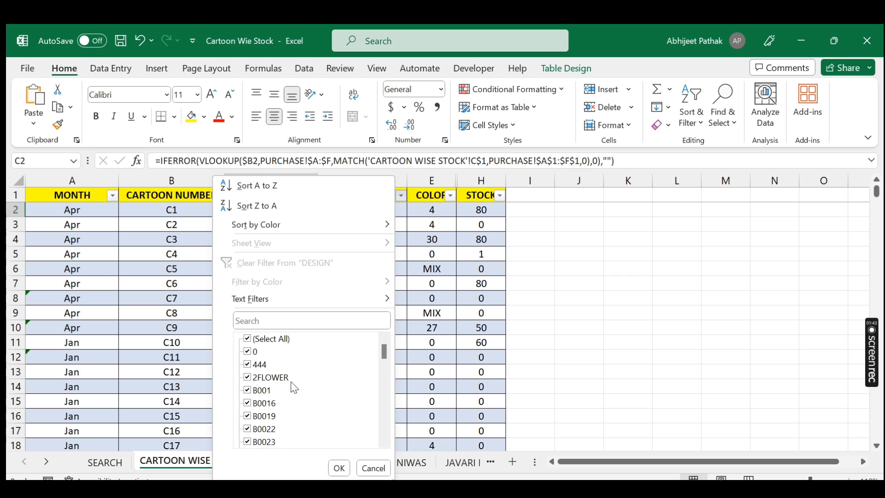
pyautogui.click(339, 468)
pyautogui.click(450, 195)
pyautogui.scroll(-1, 348, 361)
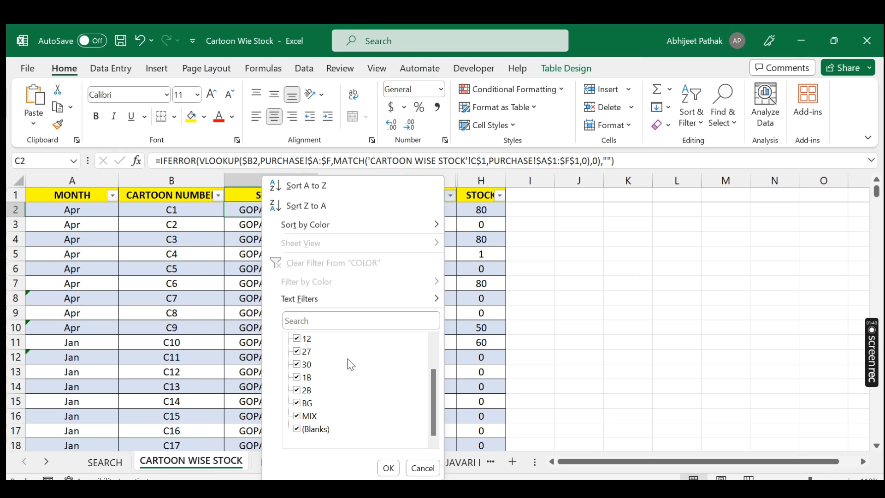
pyautogui.scroll(1, 341, 397)
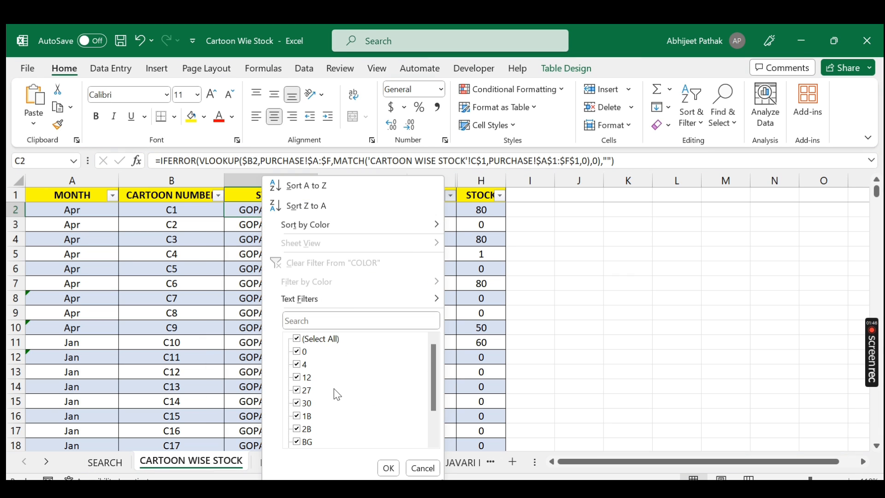
pyautogui.press('Escape')
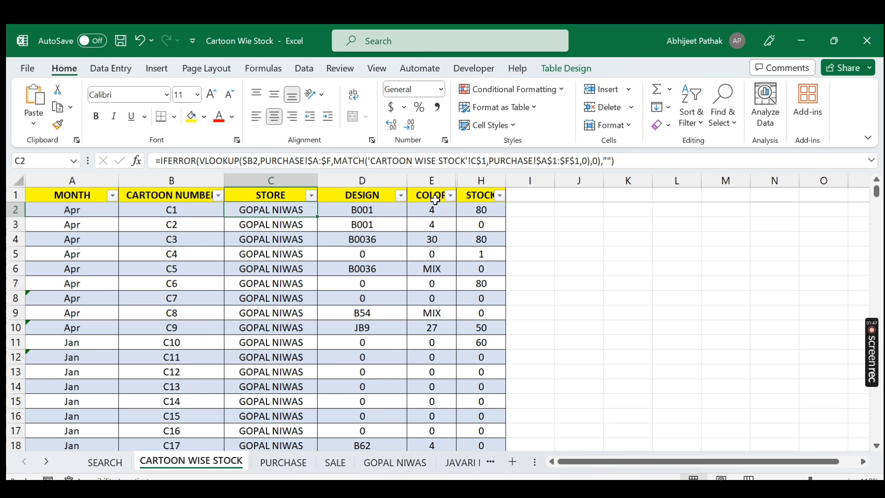
# Step: Compare the STOCK formula with the SEARCH sheet's design entry B001 and its color headings
pyautogui.click(486, 213)
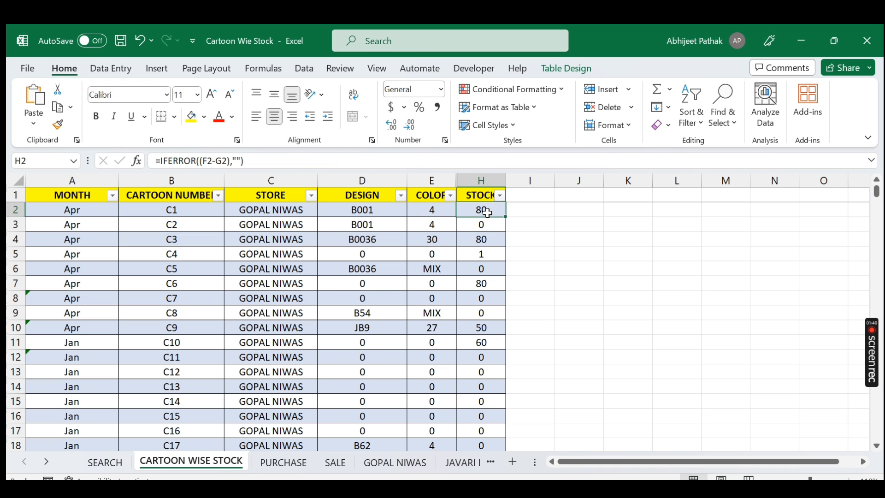
pyautogui.click(106, 467)
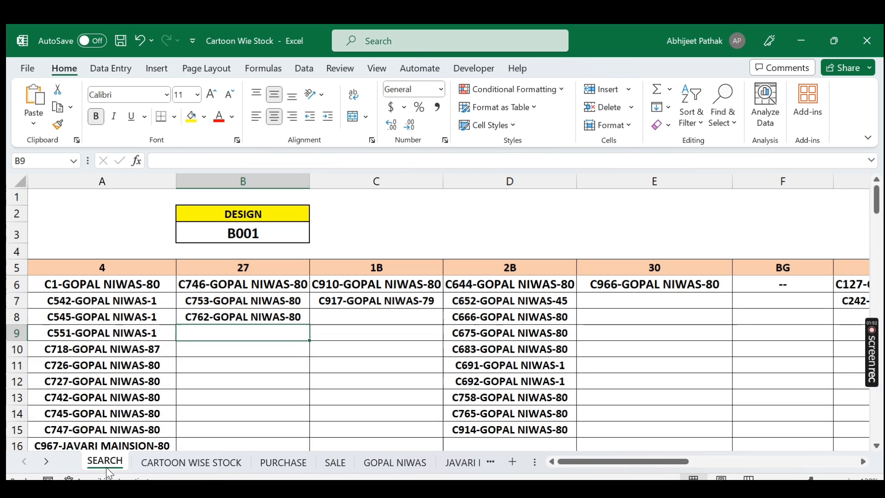
pyautogui.click(266, 232)
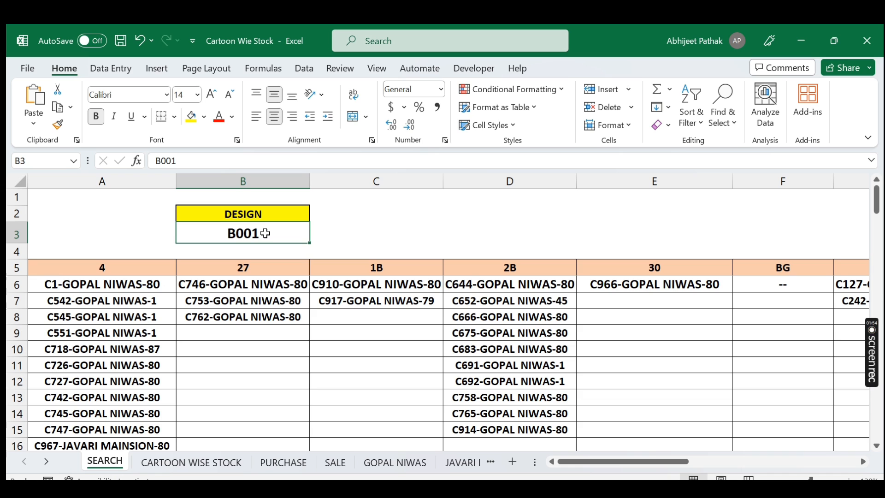
pyautogui.click(219, 465)
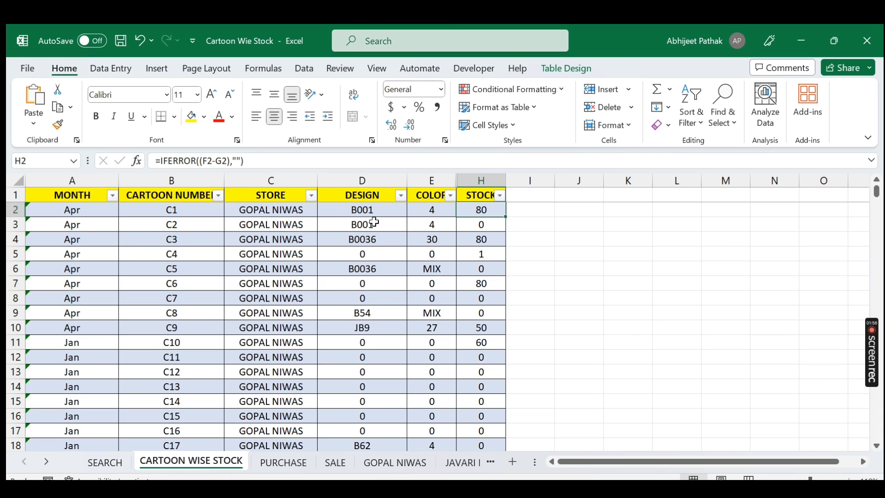
pyautogui.click(381, 240)
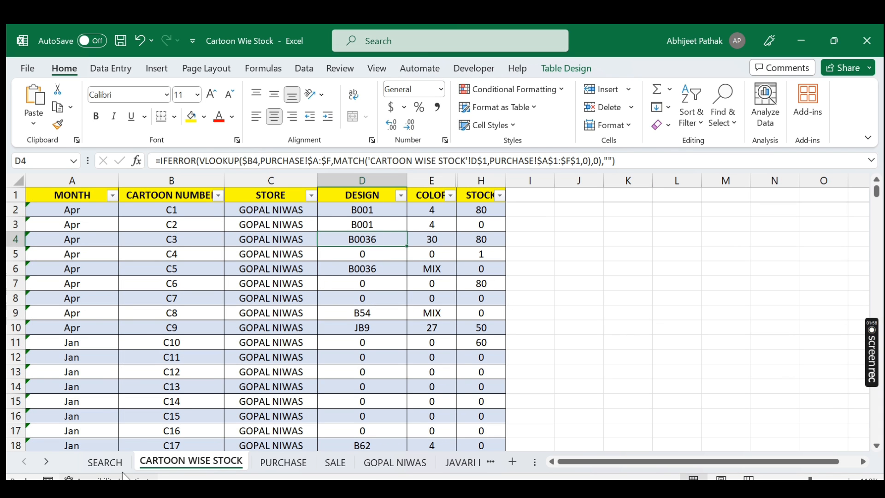
pyautogui.click(110, 463)
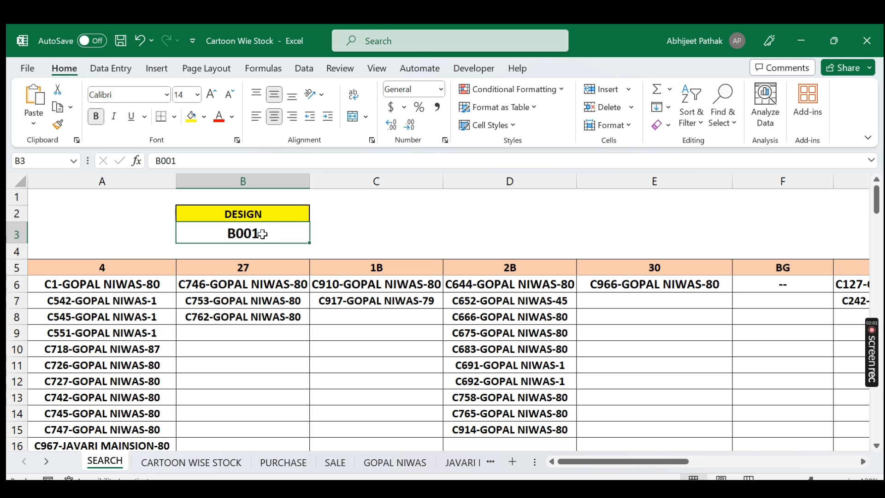
pyautogui.click(114, 271)
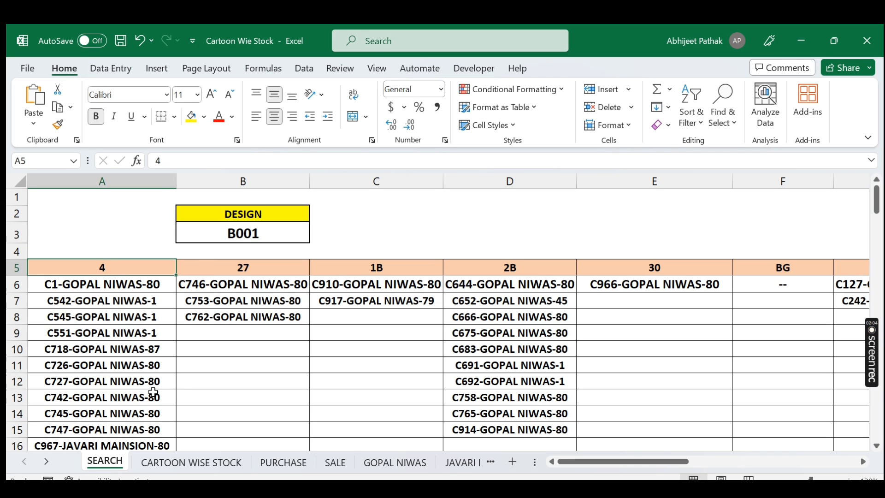
pyautogui.click(171, 462)
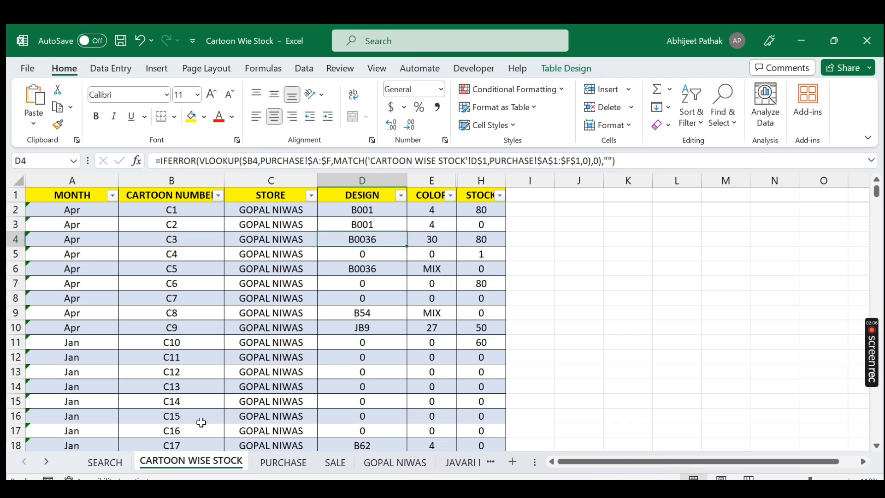
# Step: Switch between the SEARCH sheet and the cartoon list, inspecting design, color, stock and store cells of the first rows
pyautogui.click(105, 465)
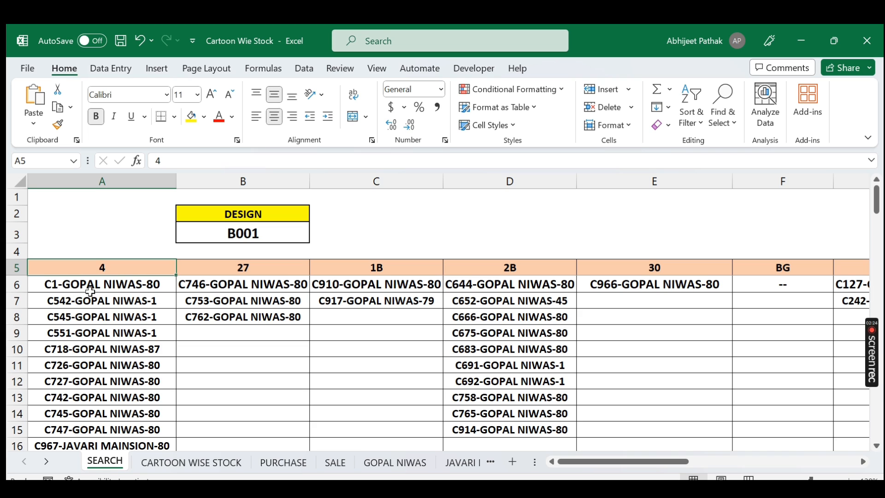
pyautogui.click(191, 462)
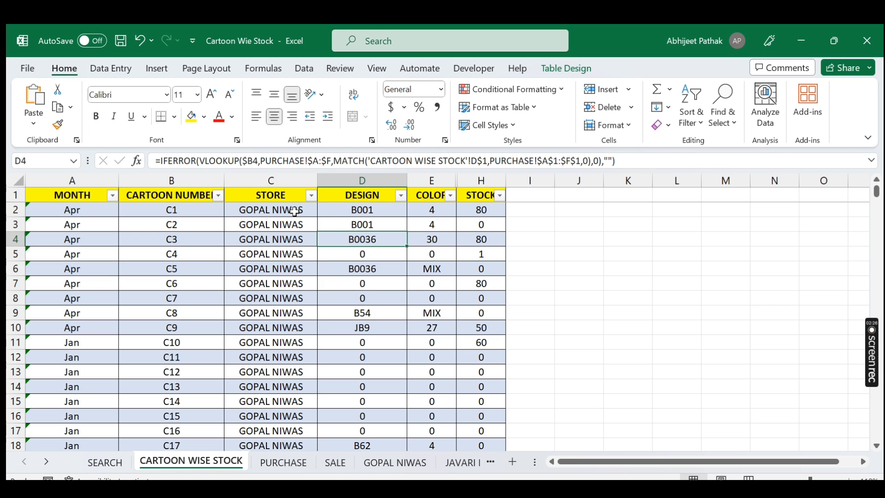
pyautogui.click(365, 210)
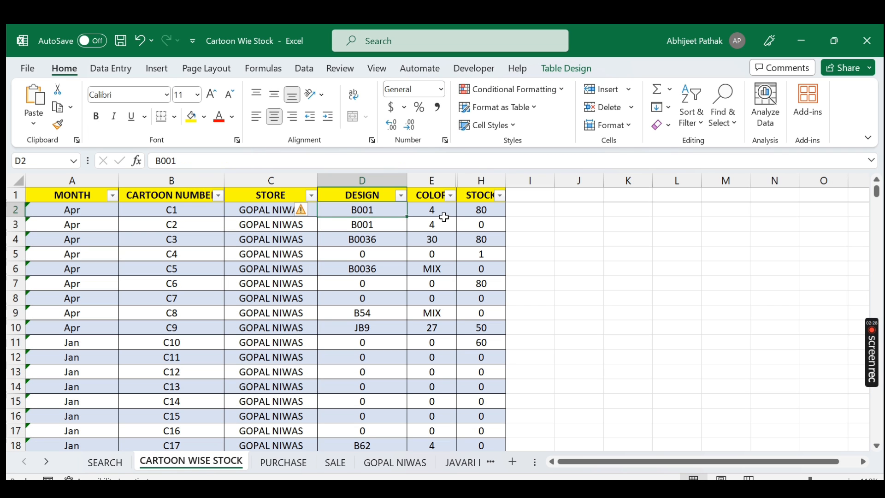
pyautogui.click(432, 209)
pyautogui.click(105, 462)
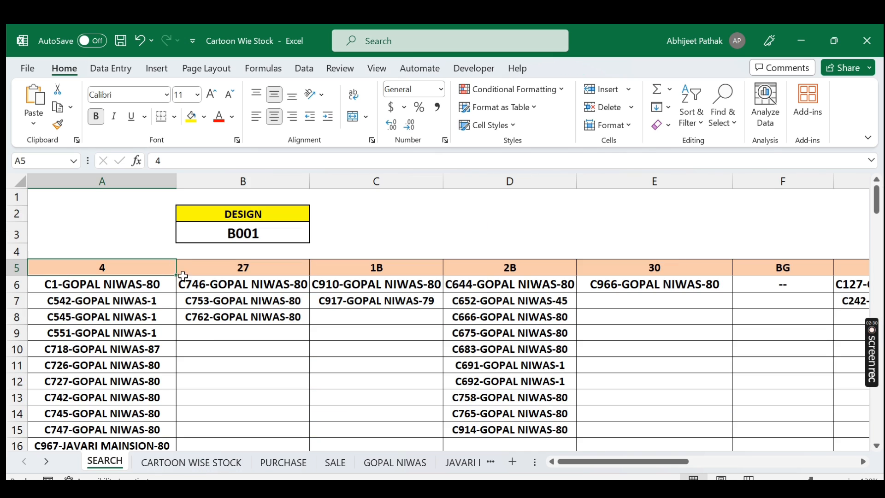
pyautogui.click(191, 461)
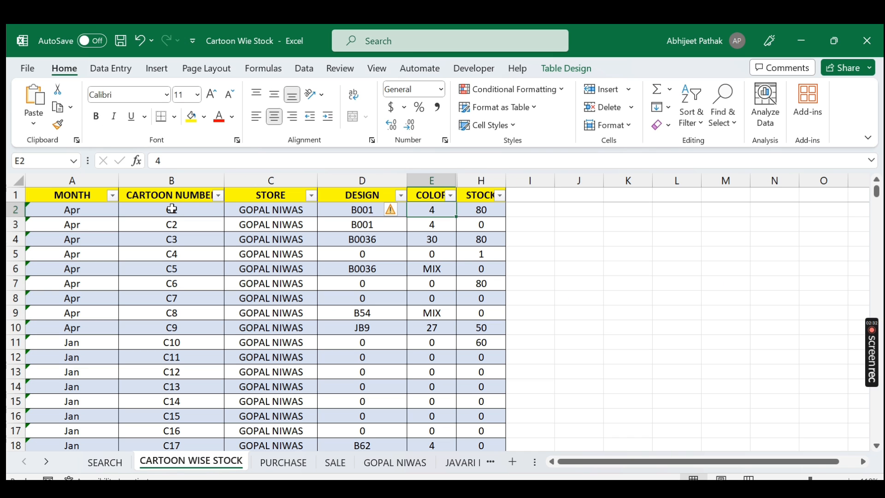
pyautogui.click(481, 210)
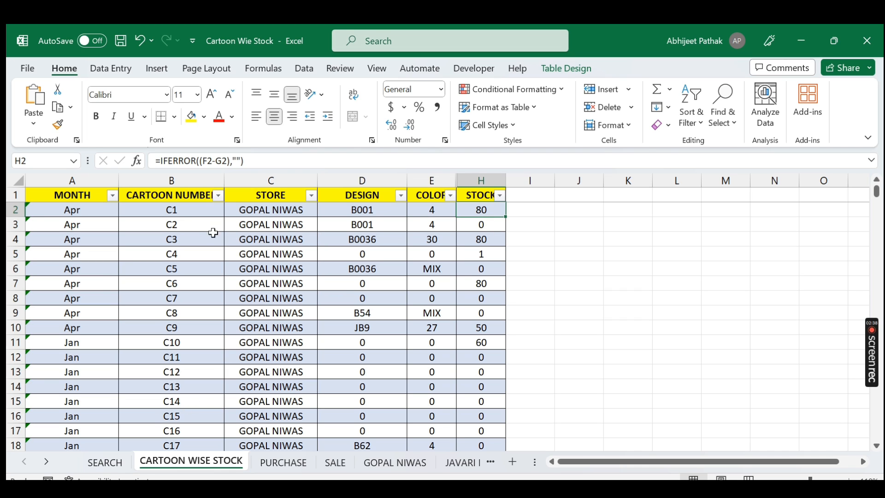
pyautogui.click(187, 224)
pyautogui.click(285, 226)
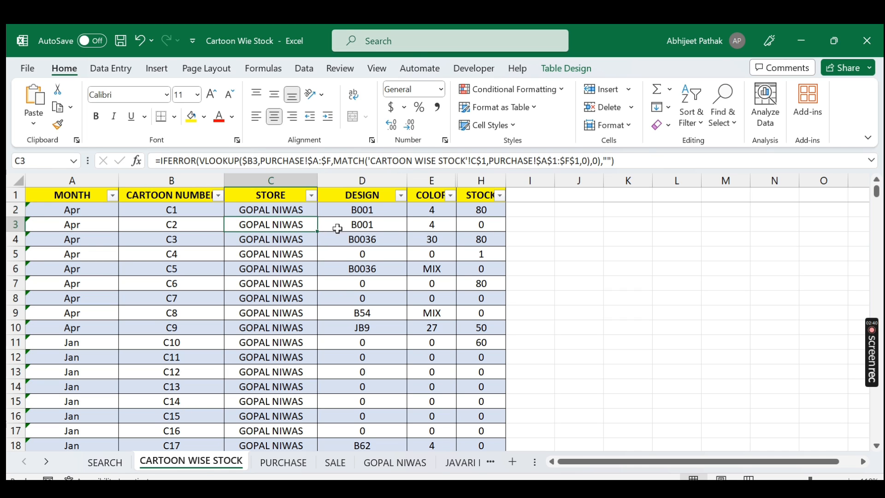
# Step: Inspect the second cartoon row's design and color cells, then review the SEARCH sheet's color-wise cartoon lists
pyautogui.click(374, 224)
pyautogui.click(432, 224)
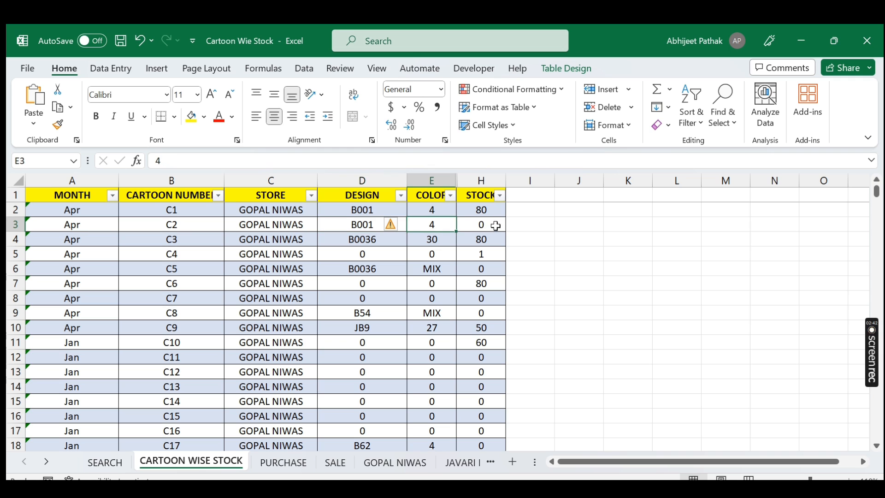
pyautogui.click(106, 463)
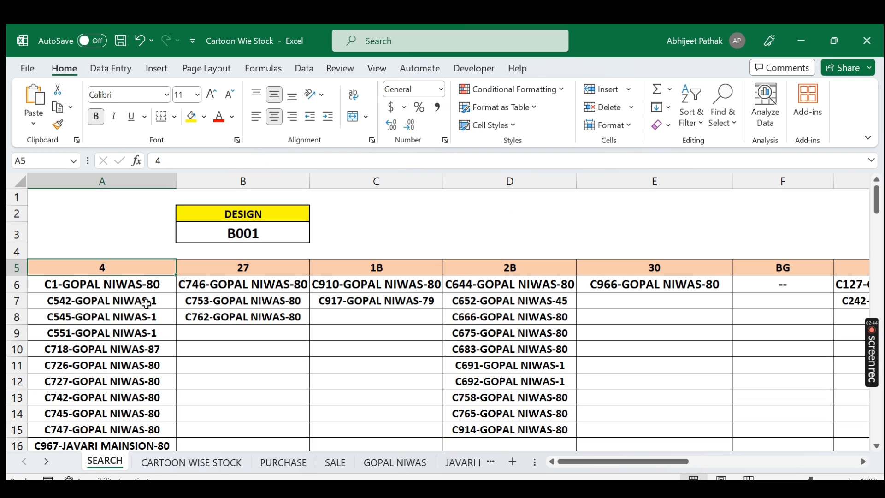
pyautogui.scroll(-1, 145, 295)
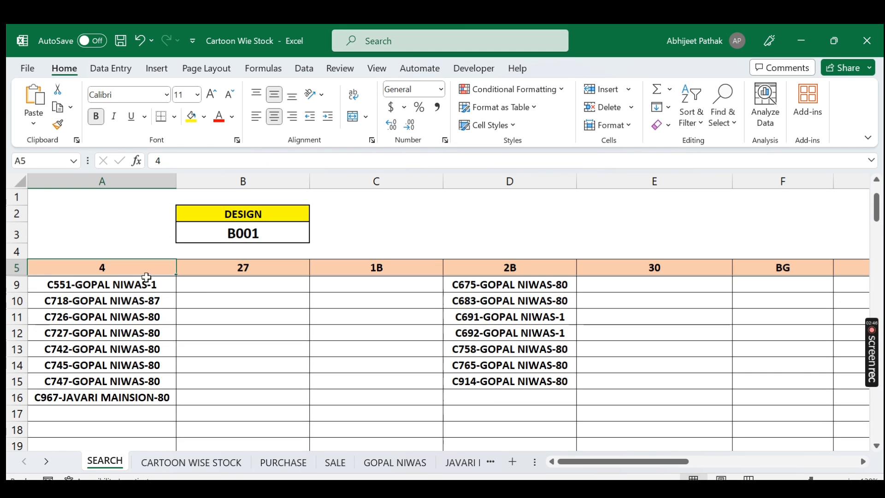
pyautogui.scroll(1, 138, 309)
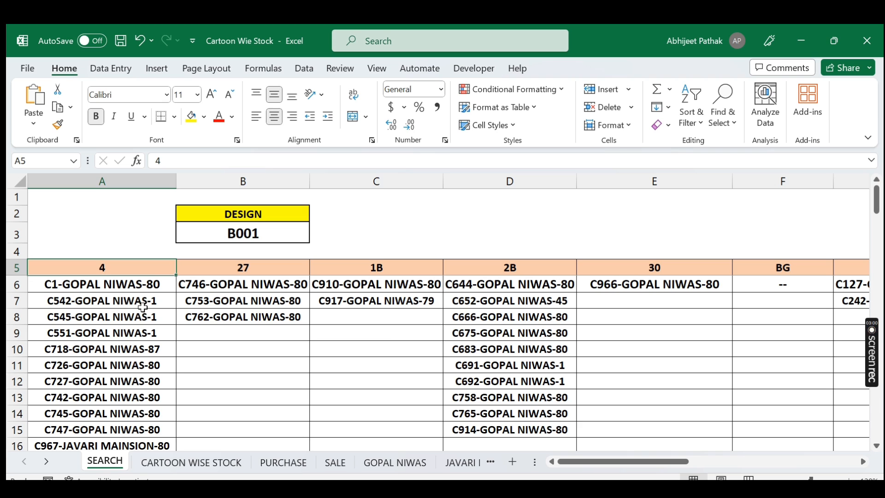
# Step: Enter a stock of 12 for cartoon C2 and check its entry in the SEARCH sheet's color 4 list
pyautogui.click(184, 463)
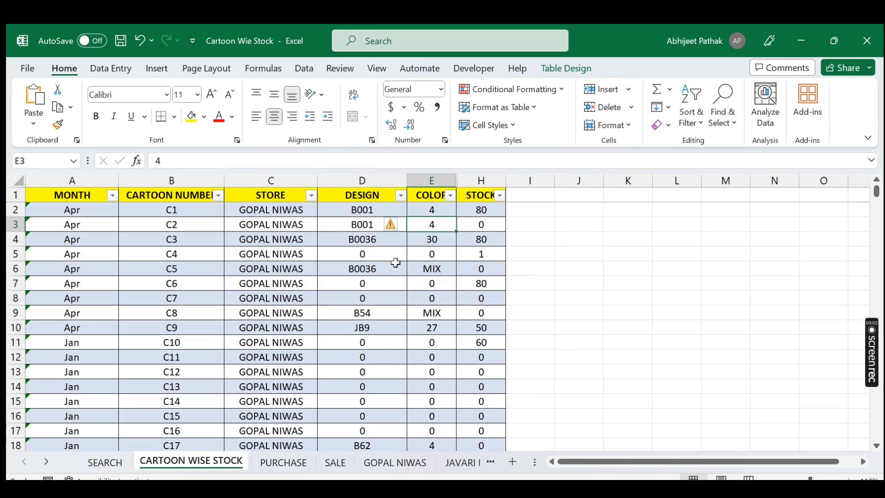
pyautogui.click(492, 225)
pyautogui.write('12')
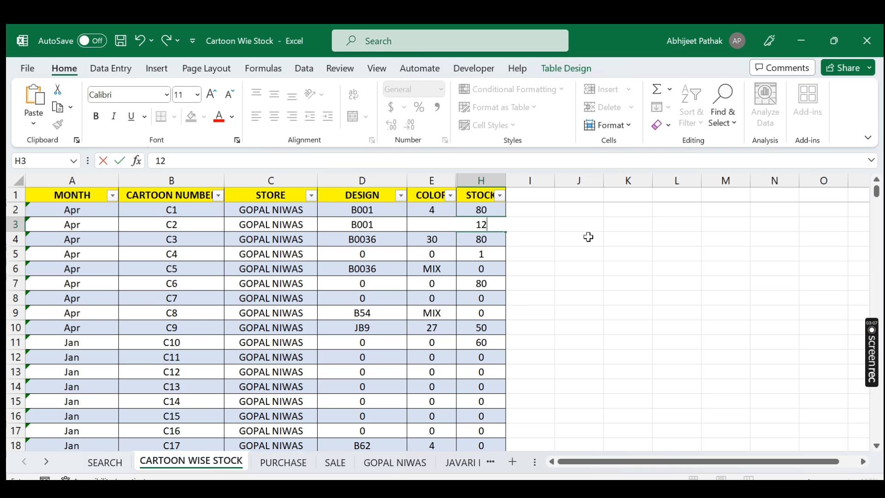
pyautogui.press('Return')
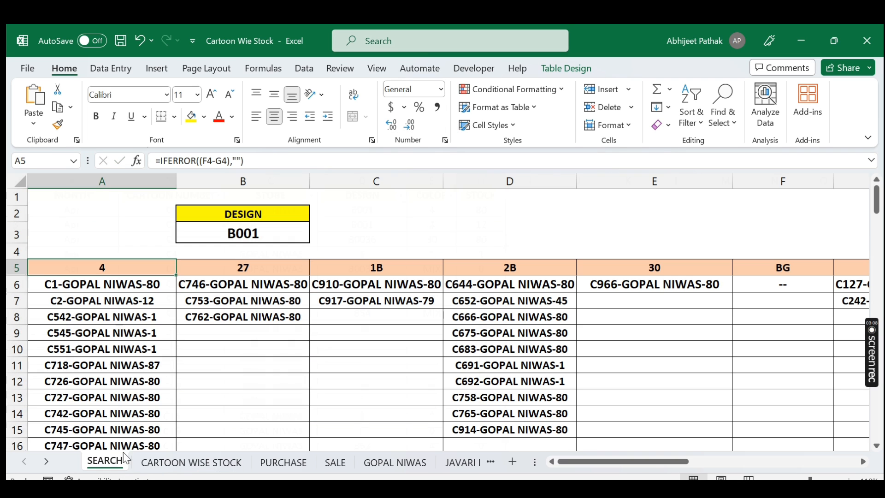
pyautogui.click(105, 461)
pyautogui.click(91, 300)
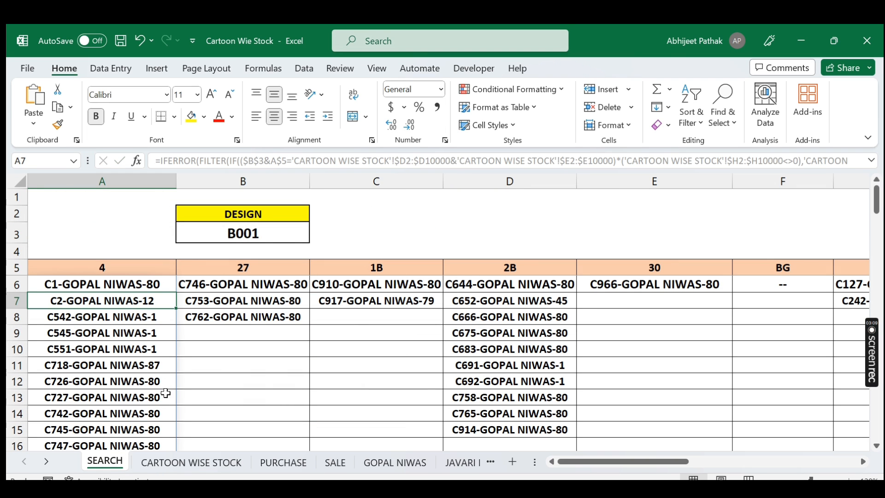
# Step: Undo the stock entry for cartoon C2 and return to the first cell of the SEARCH sheet's color 4 list
pyautogui.click(190, 461)
pyautogui.hotkey('ctrl', 'z')
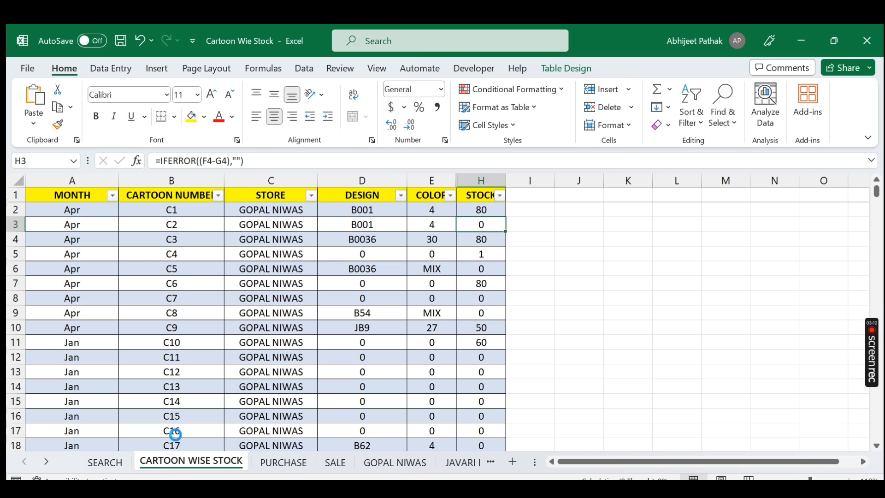
pyautogui.click(118, 466)
pyautogui.click(129, 286)
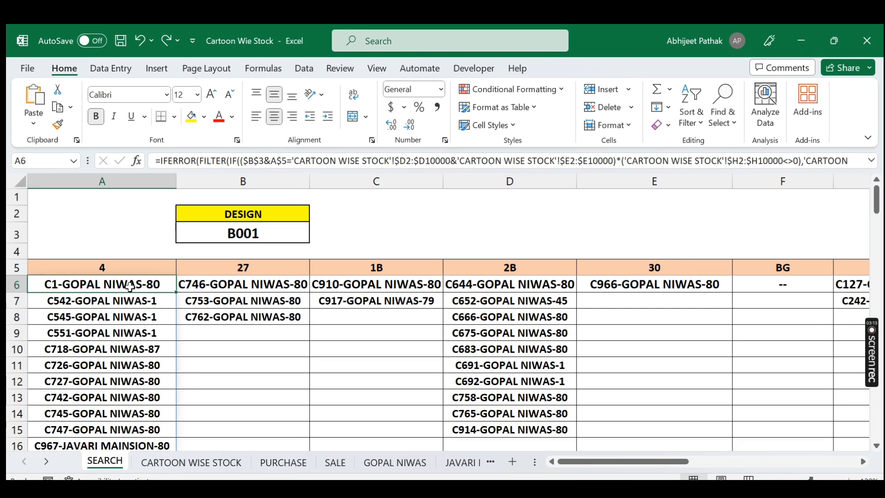
# Step: Expand the formula bar to read the full FILTER formula of the color 4 column
pyautogui.hotkey('ctrl', 'shift', 'Down')
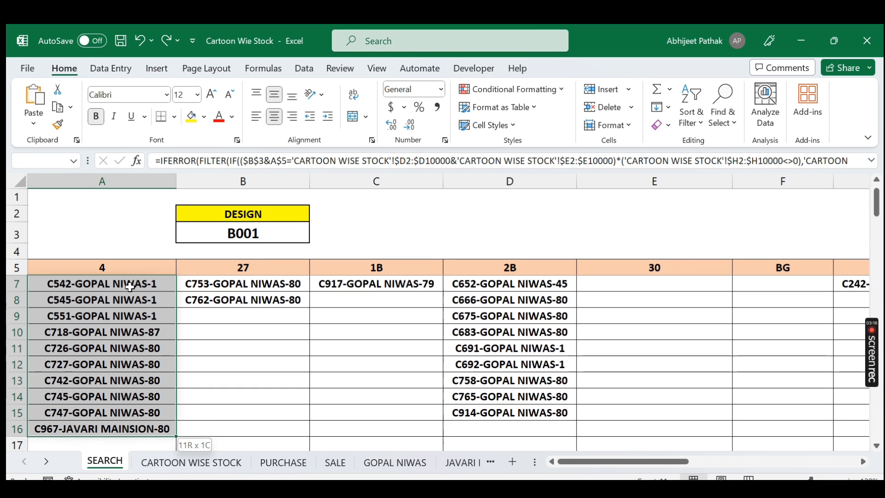
pyautogui.press('Up')
pyautogui.press('Down')
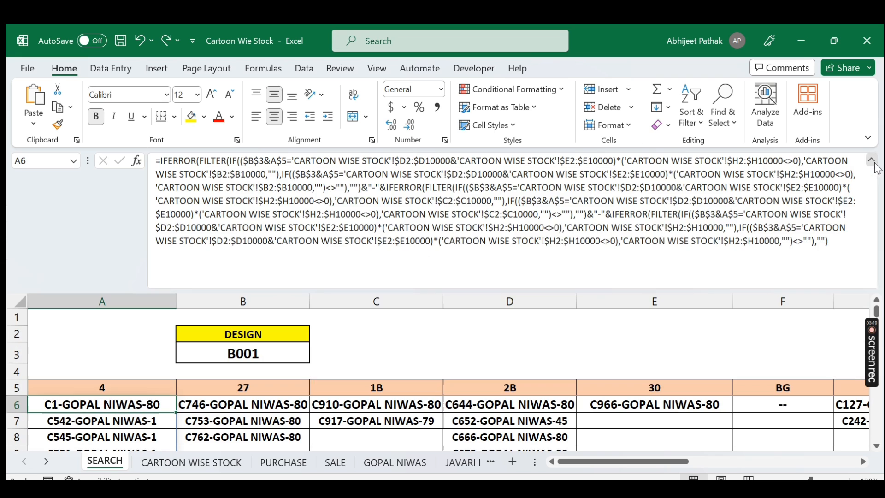
pyautogui.click(872, 161)
pyautogui.click(871, 161)
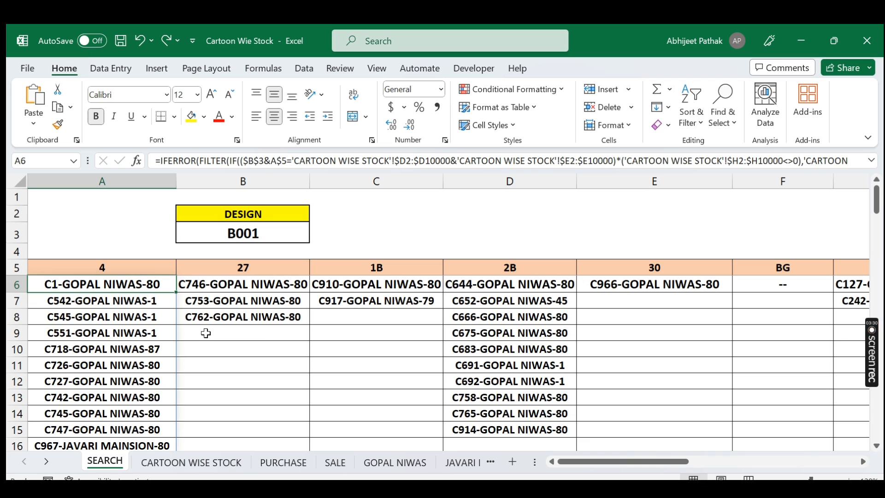
# Step: Clear the existing formula from the color 4 column on the SEARCH sheet
pyautogui.hotkey('ctrl', 'shift', 'Down')
pyautogui.scroll(1, 342, 339)
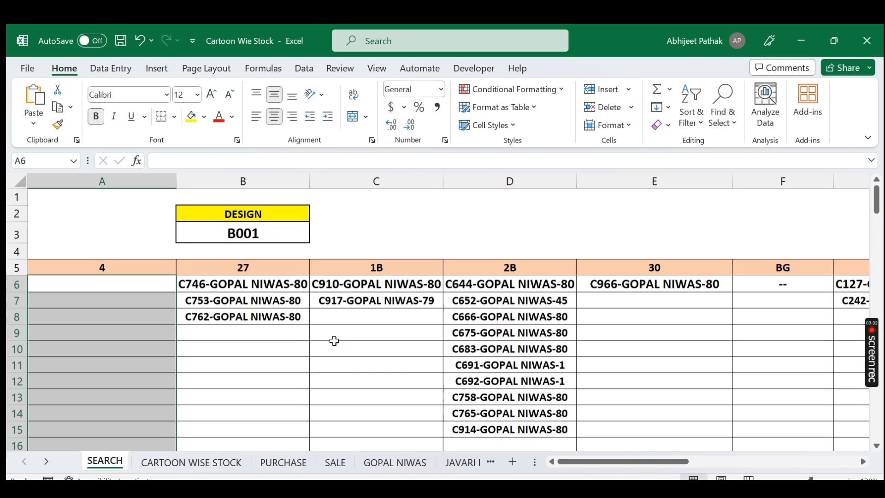
pyautogui.click(130, 289)
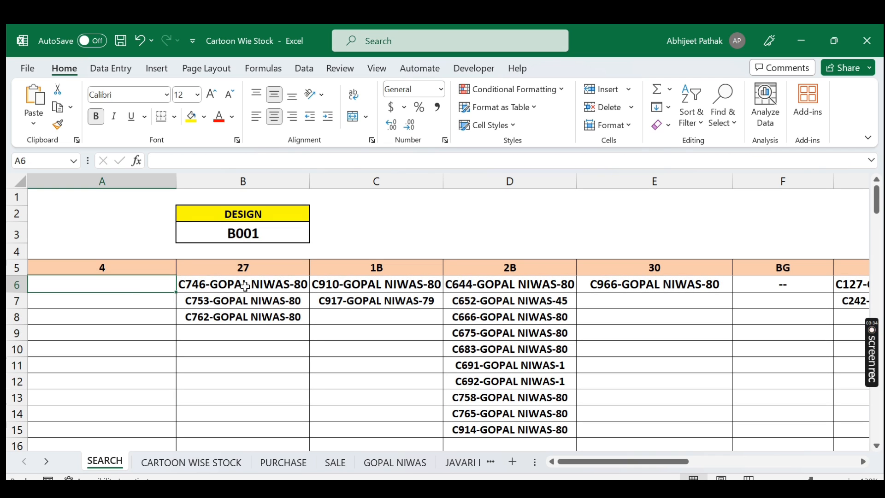
pyautogui.moveTo(263, 284); pyautogui.dragTo(245, 317)
pyautogui.click(140, 288)
pyautogui.write('=')
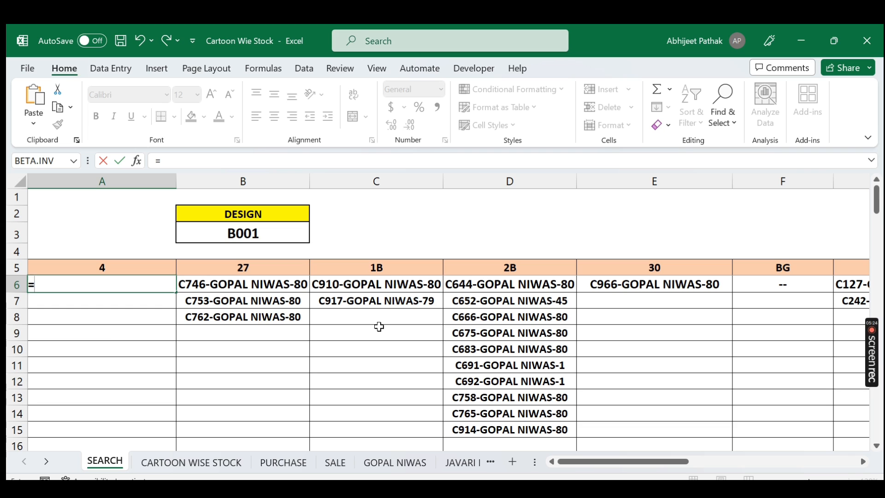
pyautogui.write('LET')
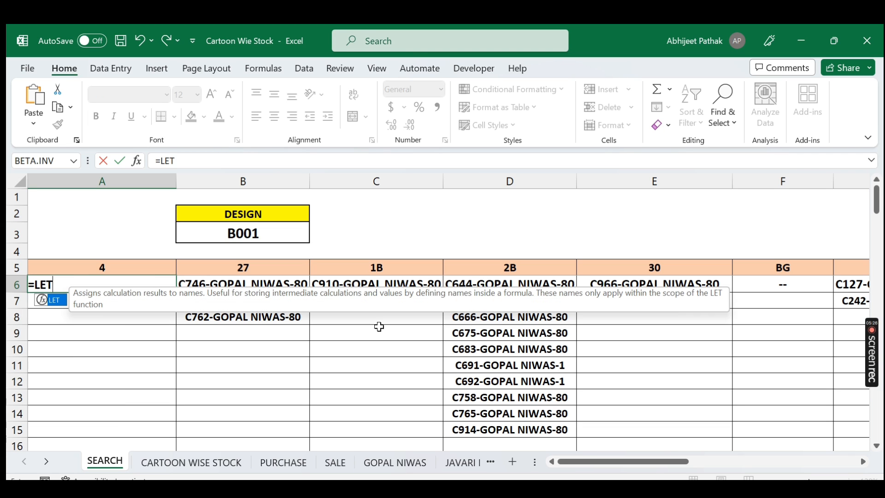
pyautogui.press('Escape')
pyautogui.press('Escape')
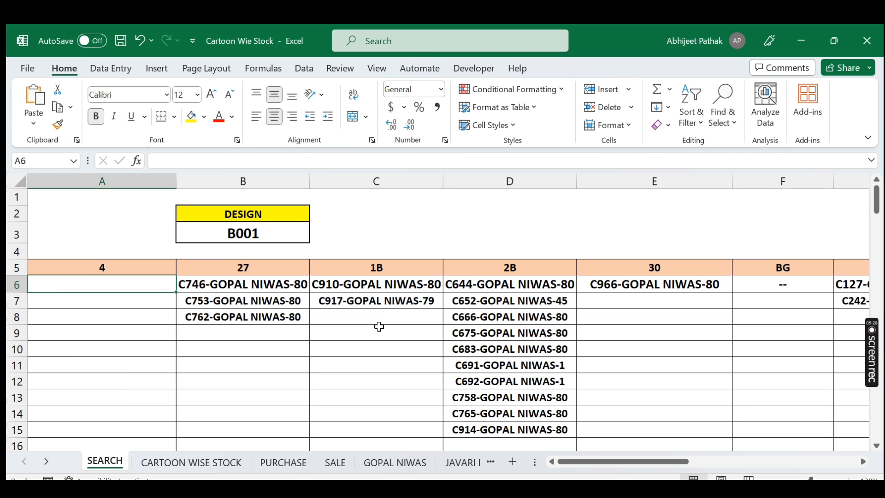
# Step: Start a LET formula in cell A6 defining variable a with an IF test that begins with the design cell B3
pyautogui.write('=let')
pyautogui.press('Tab')
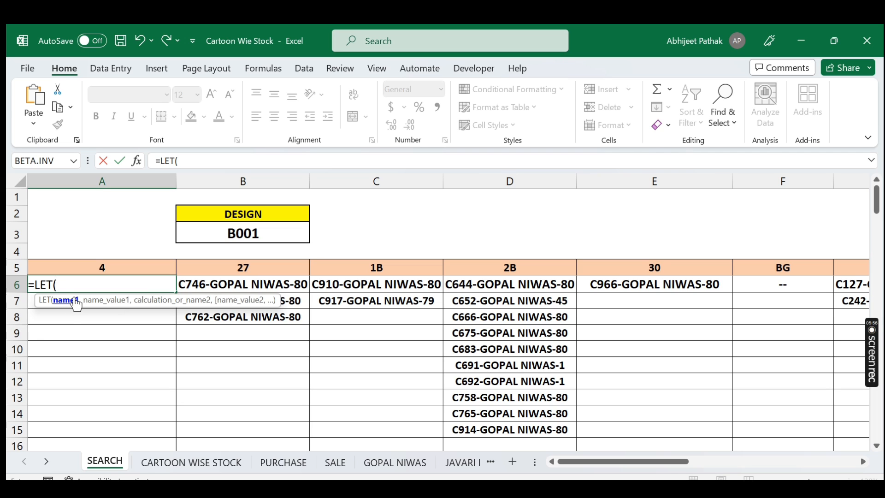
pyautogui.write('a,')
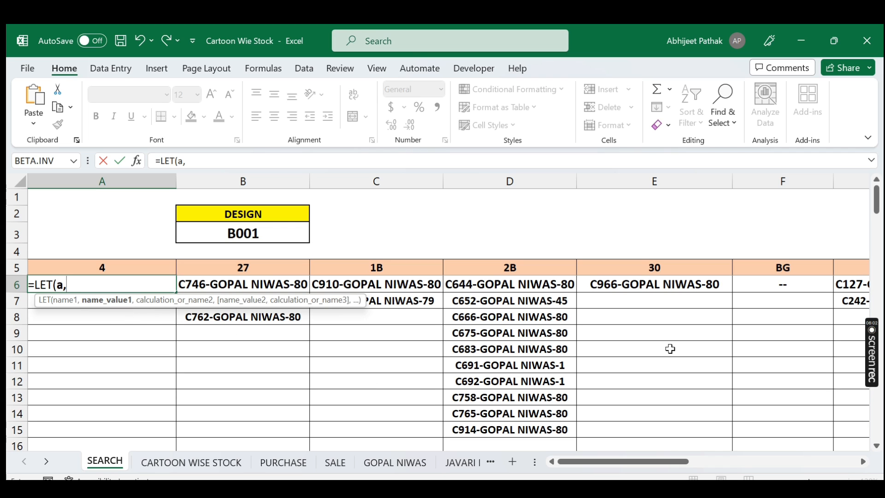
pyautogui.write('IF(')
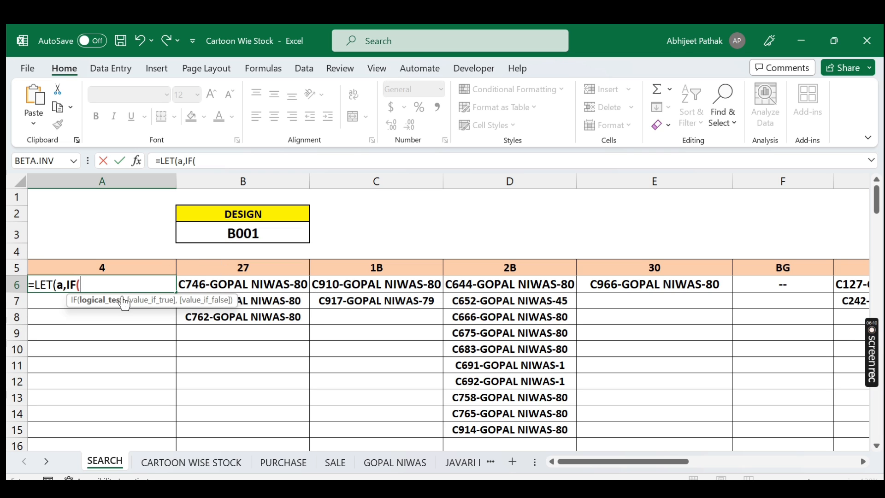
pyautogui.click(263, 234)
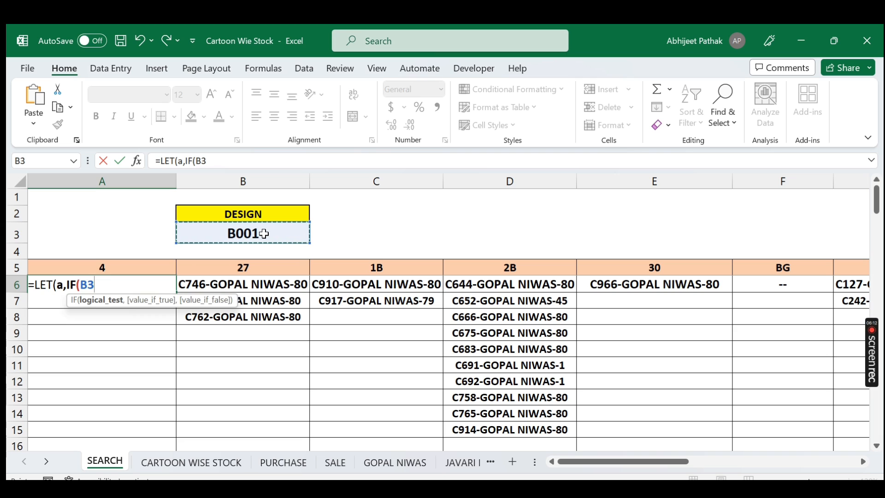
# Step: Join the design cell with the color heading A5 and lock the references as $B$3 and A$5
pyautogui.write('&')
pyautogui.click(124, 267)
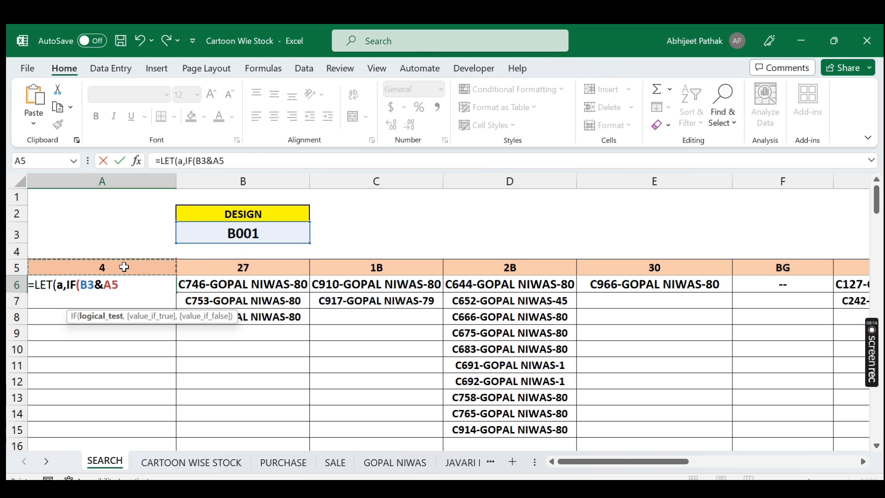
pyautogui.click(196, 161)
pyautogui.press('F4')
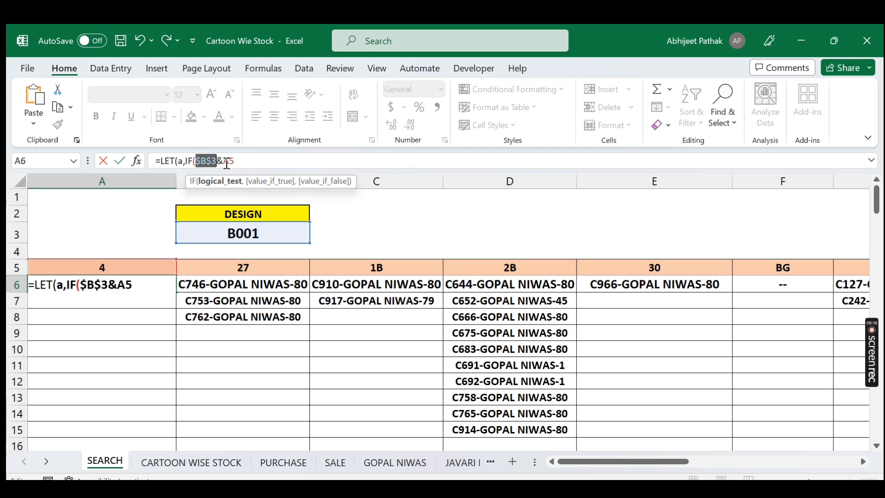
pyautogui.click(231, 160)
pyautogui.write('$')
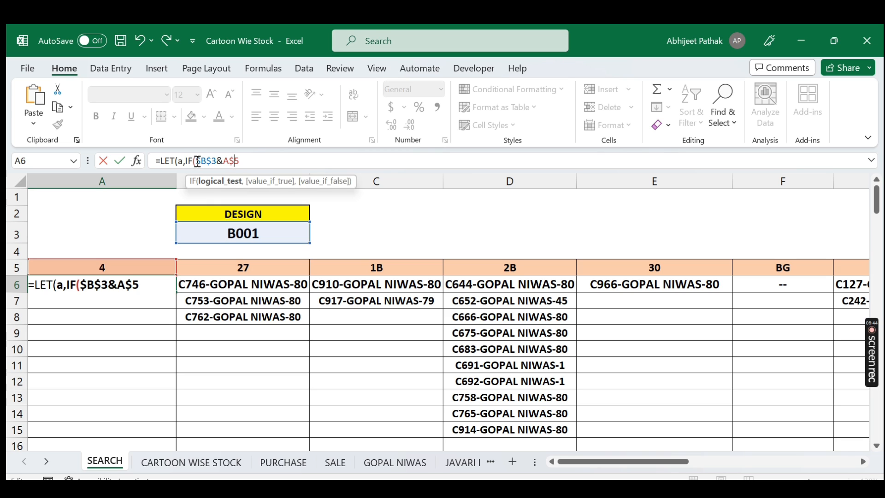
# Step: Compare that combination with the CARTOON WISE STOCK sheet's DESIGN column joined to its COLOR column
pyautogui.write('(')
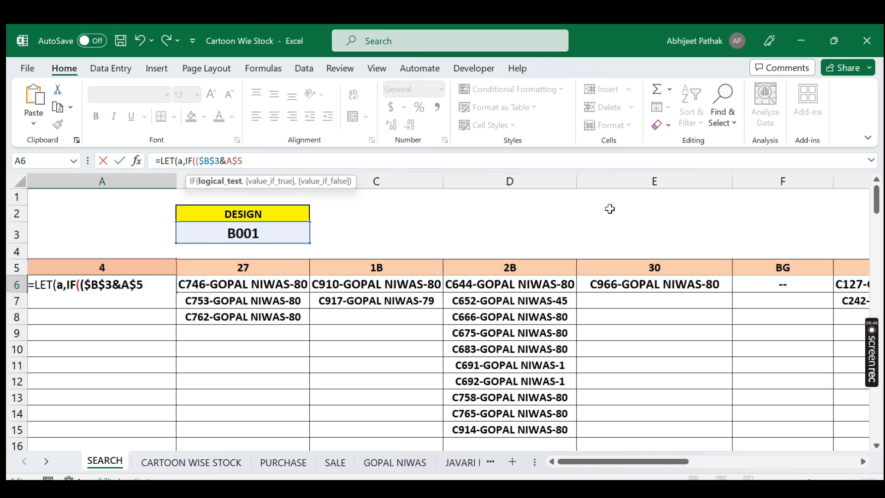
pyautogui.write('=')
pyautogui.click(201, 462)
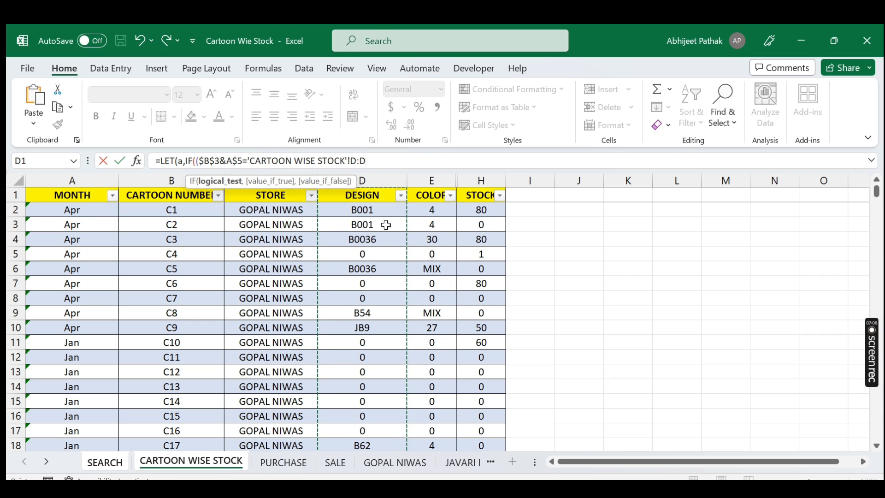
pyautogui.write('&')
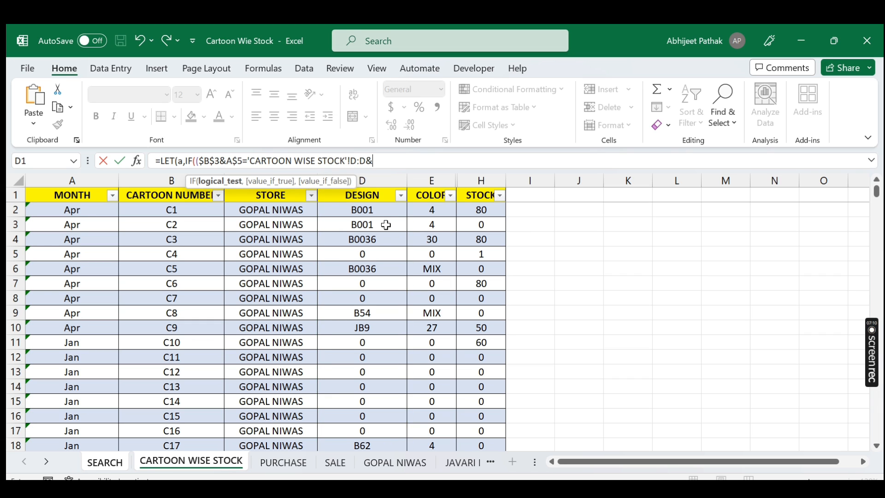
pyautogui.click(435, 177)
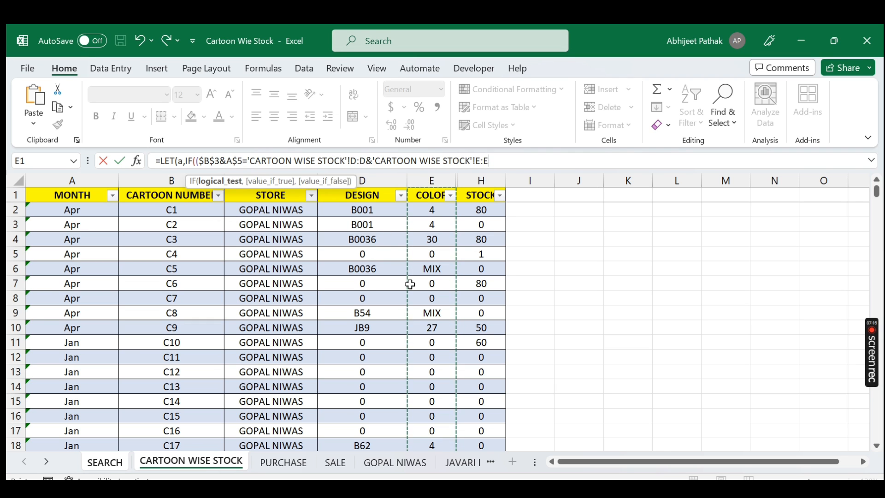
# Step: Multiply the design-color test by a check that the CARTOON WISE STOCK sheet's STOCK column H is not 0
pyautogui.write(')*(')
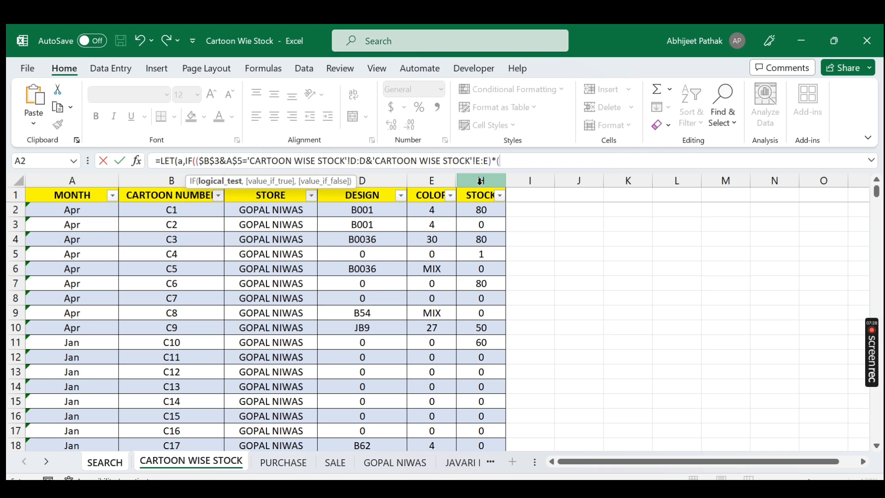
pyautogui.click(476, 181)
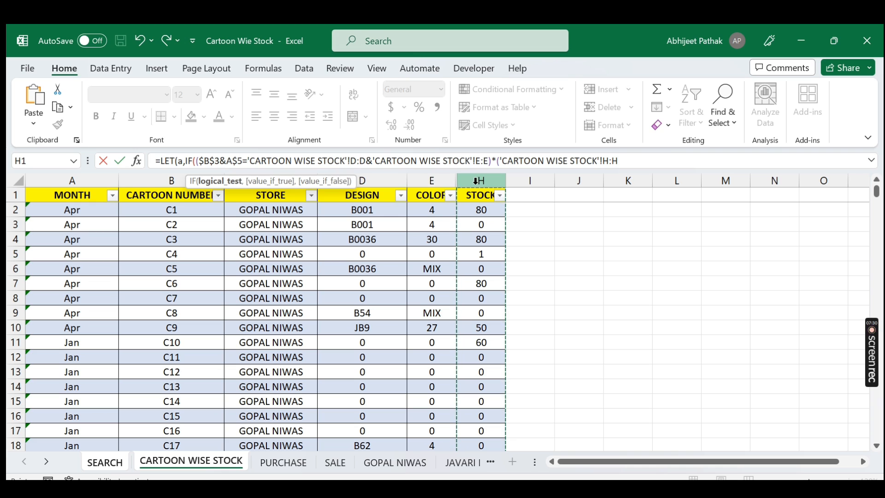
pyautogui.write('<>0')
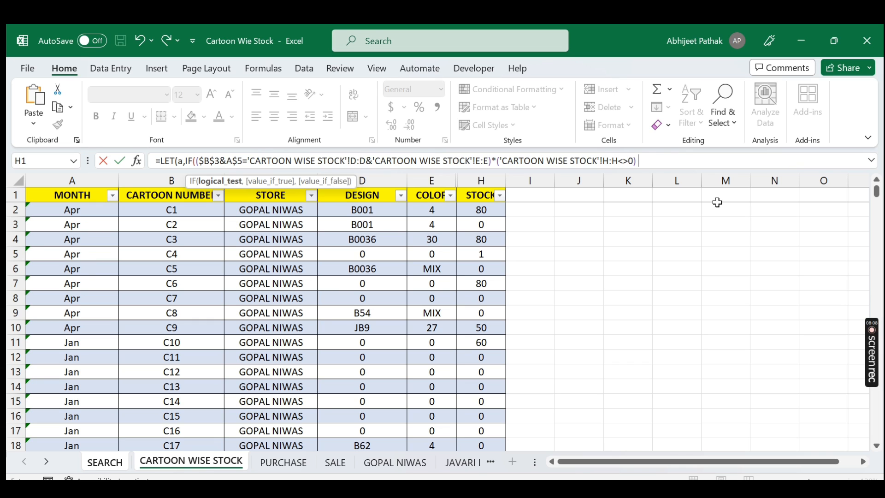
pyautogui.write(',')
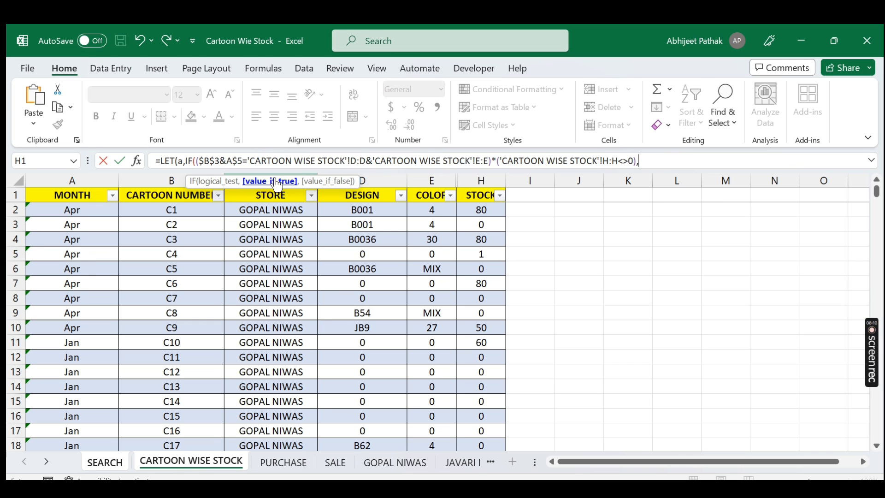
# Step: Set the IF's true result to cartoon number, store and stock columns B, C, H joined with "-", and false result to ""
pyautogui.click(171, 181)
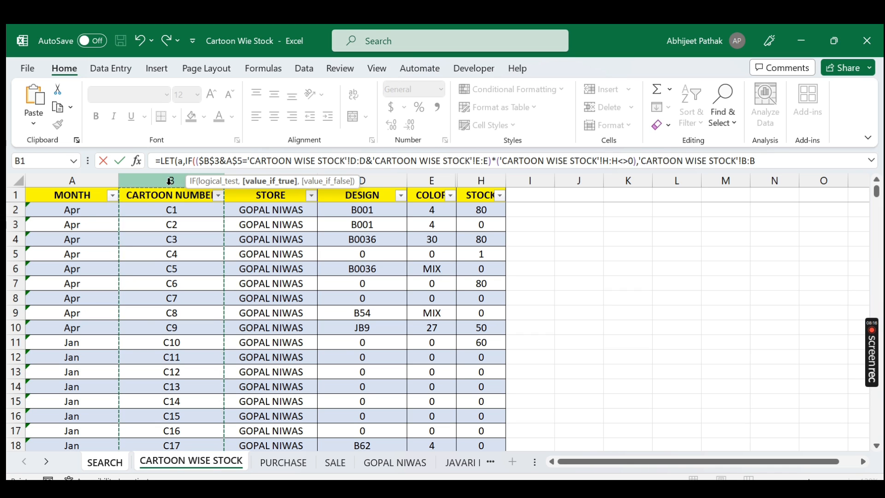
pyautogui.write('&"-"&')
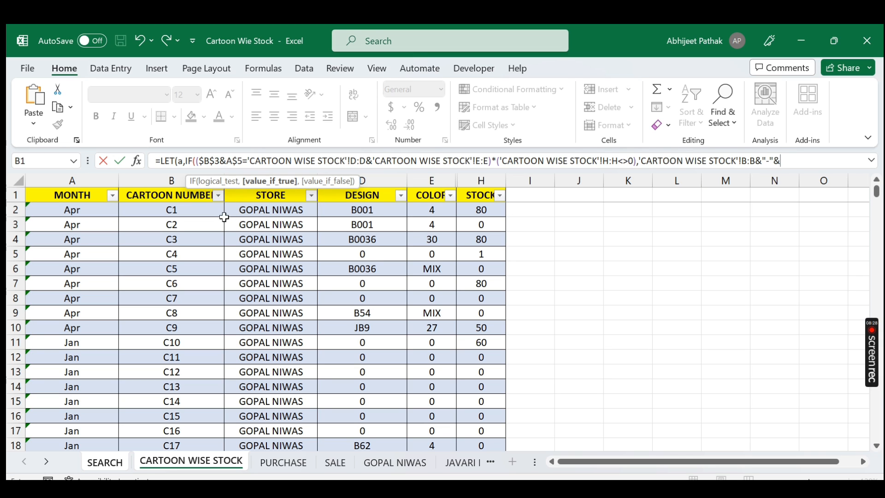
pyautogui.click(379, 181)
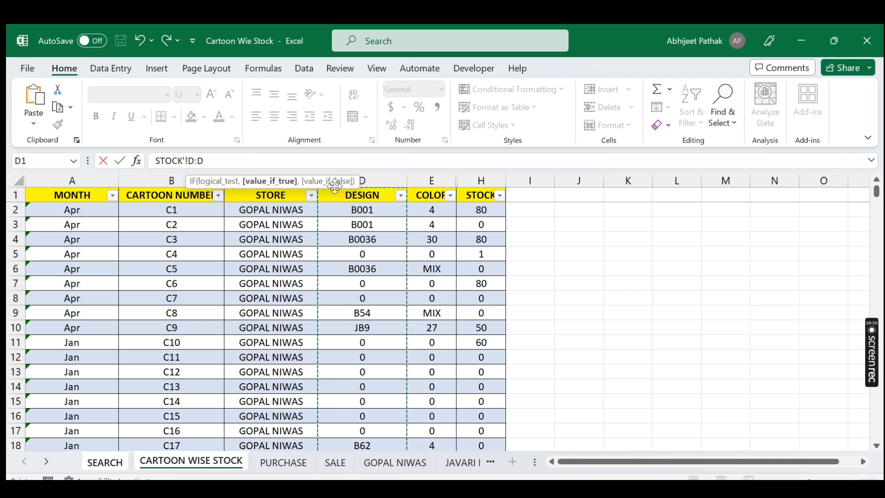
pyautogui.click(202, 163)
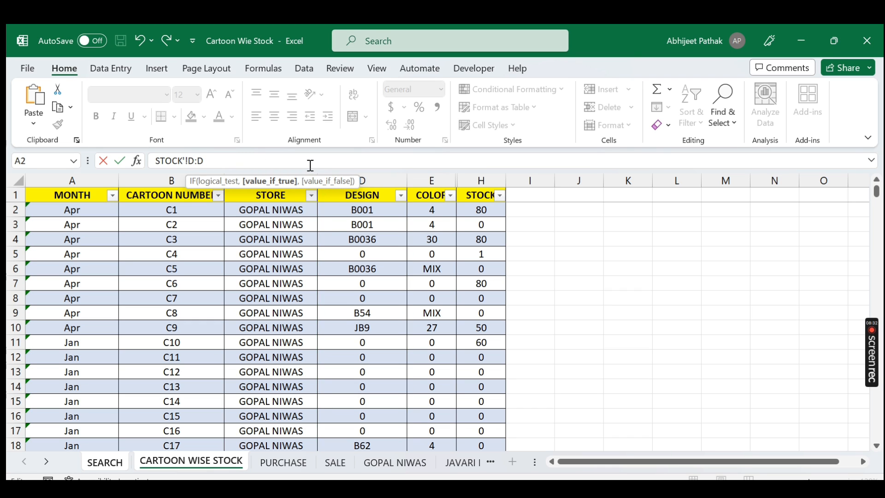
pyautogui.press('BackSpace')
pyautogui.write('C')
pyautogui.press('BackSpace')
pyautogui.write('C')
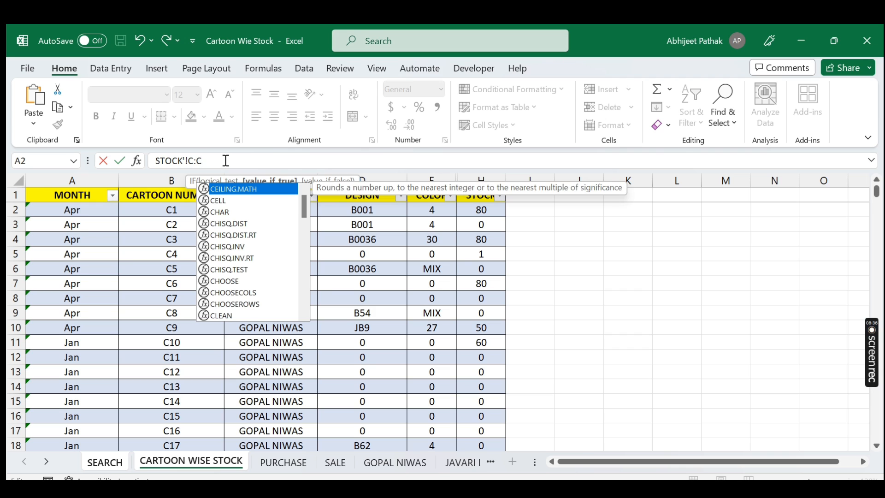
pyautogui.write('&"-"&')
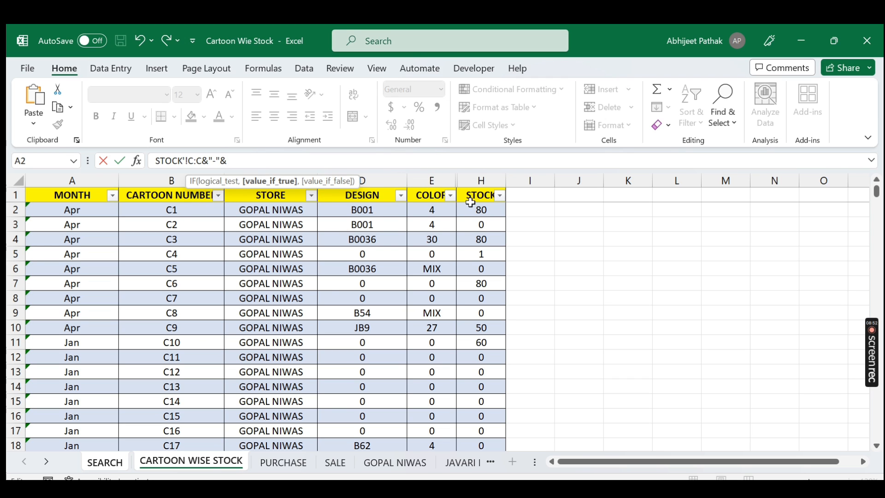
pyautogui.click(482, 180)
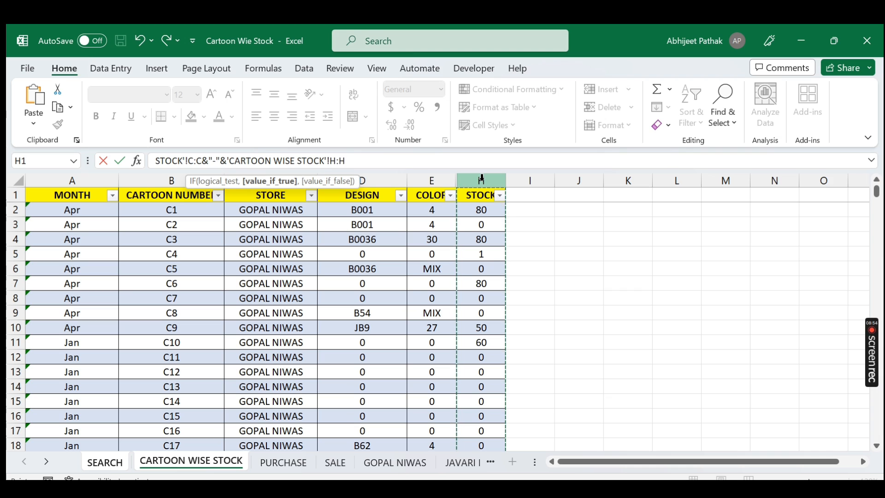
pyautogui.write(',')
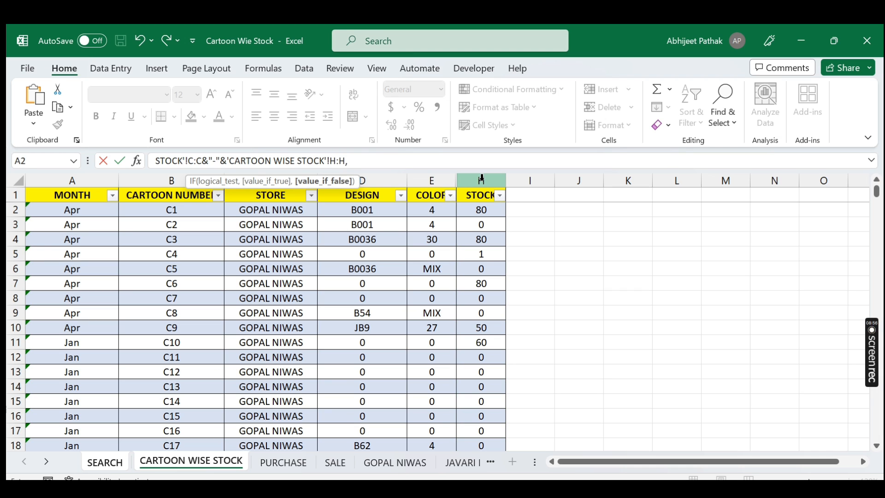
pyautogui.write('"")')
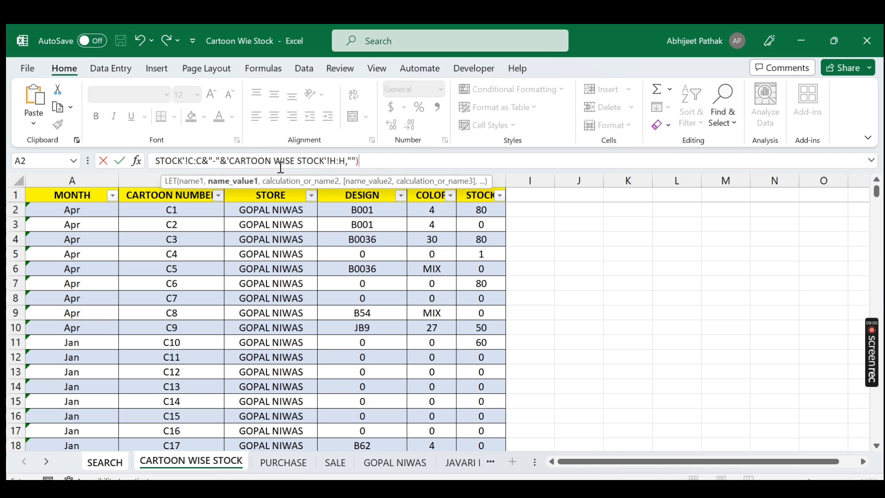
# Step: Complete the LET with FILTER(a,a<>"") as its calculation and enter the formula in A6
pyautogui.press('Return')
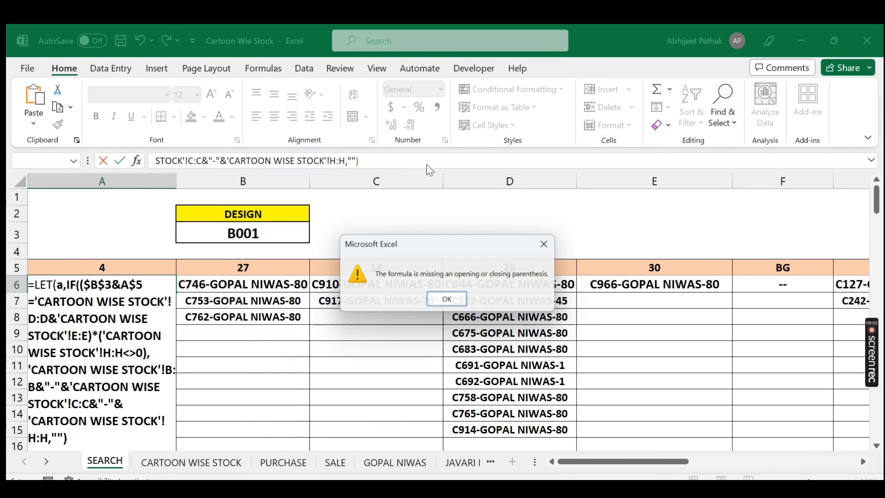
pyautogui.press('Return')
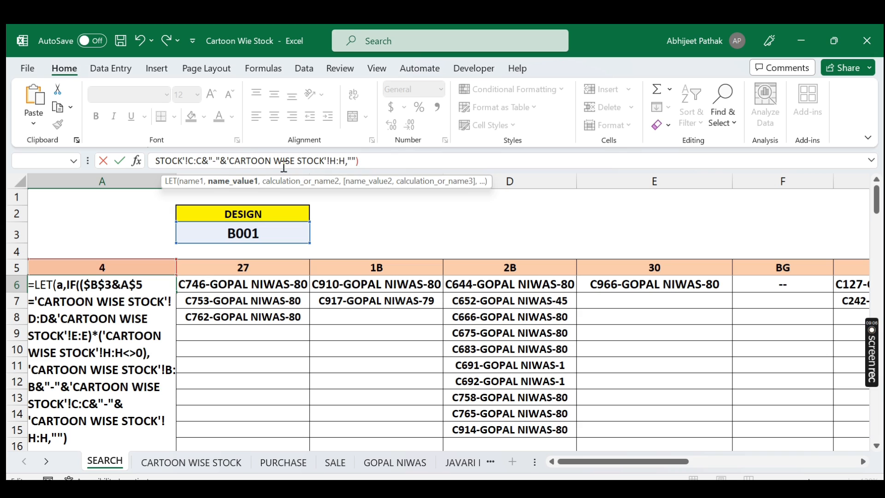
pyautogui.click(871, 161)
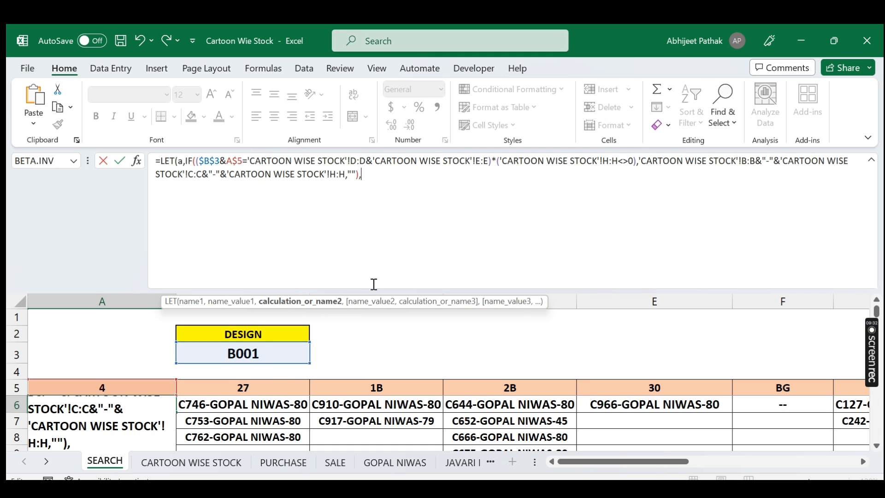
pyautogui.write('FILT')
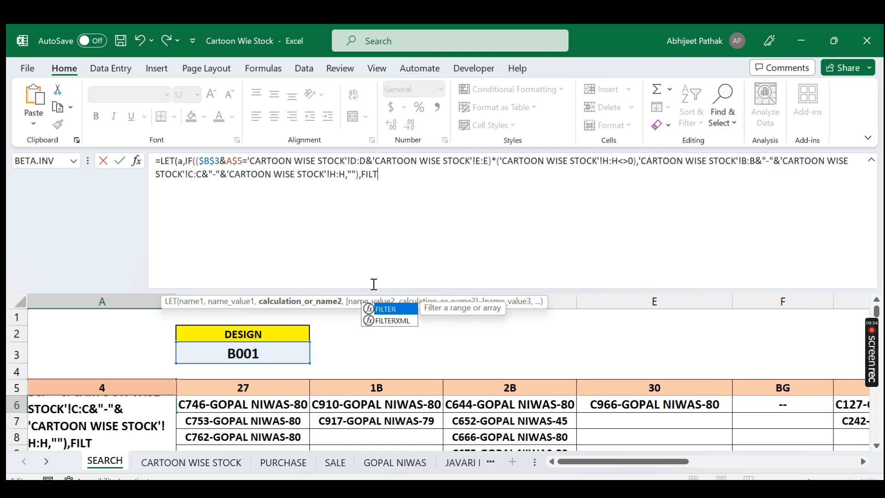
pyautogui.press('Tab')
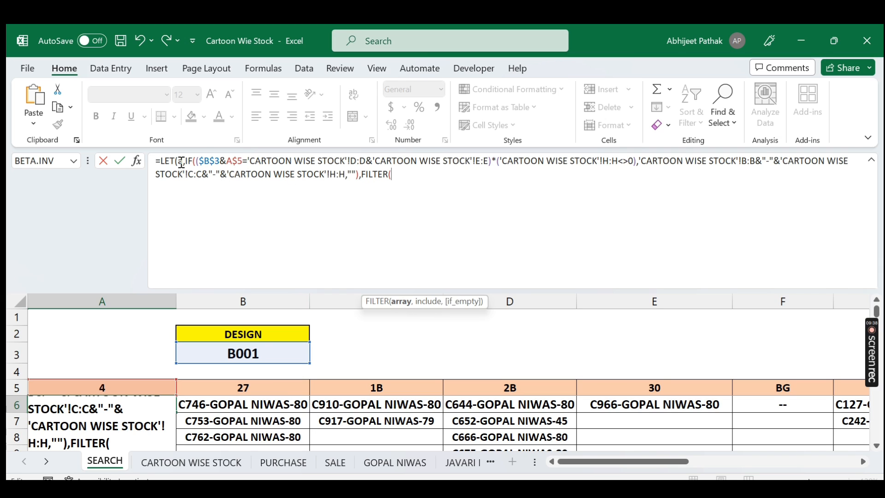
pyautogui.write('A')
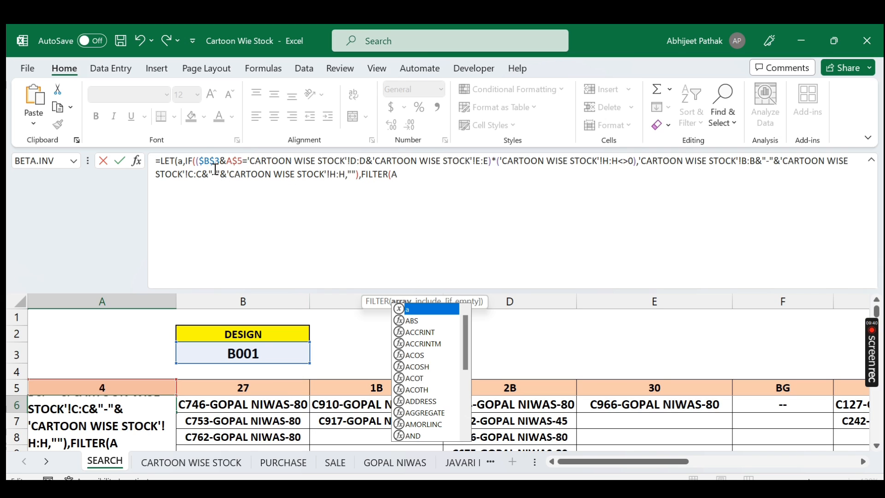
pyautogui.press('Escape')
pyautogui.press('BackSpace')
pyautogui.write('a,')
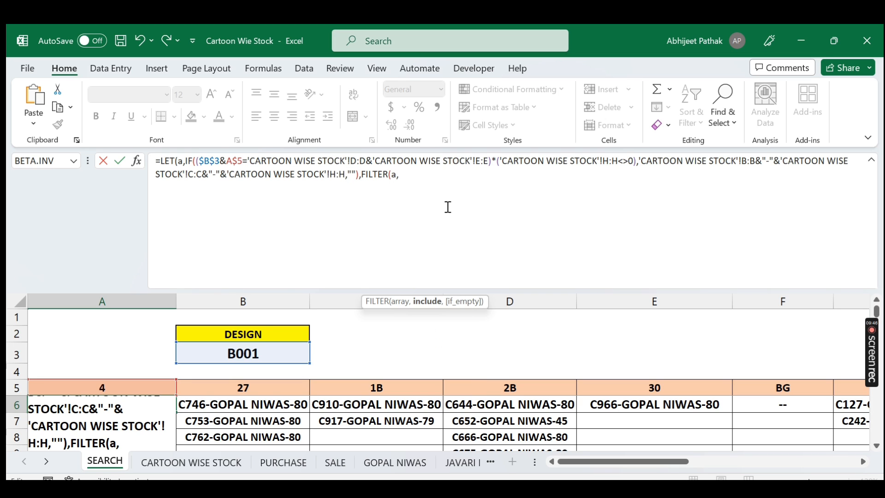
pyautogui.write('a<>"")')
pyautogui.press('Return')
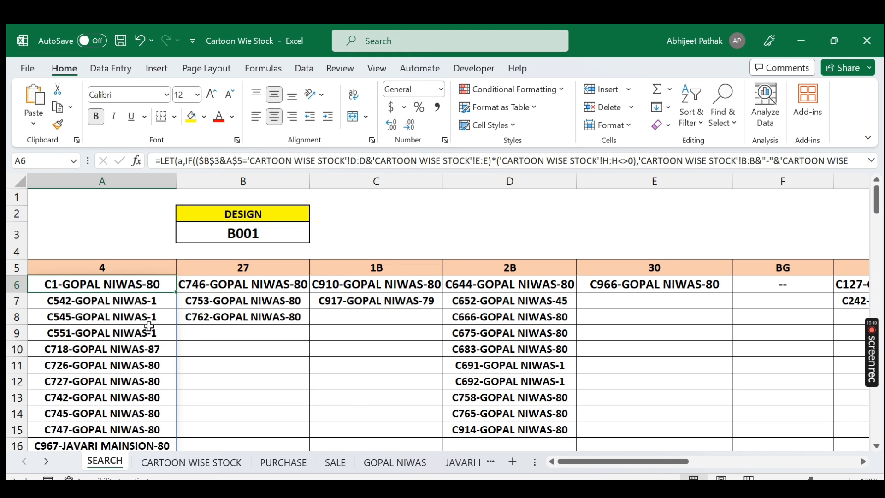
# Step: Make the CARTOON WISE STOCK column references in the A6 formula absolute ($B:$B, $C:$C, $D:$D, $E:$E, $H:$H) and re-enter it
pyautogui.scroll(-2, 150, 332)
pyautogui.scroll(2, 150, 337)
pyautogui.click(475, 161)
pyautogui.press('F4')
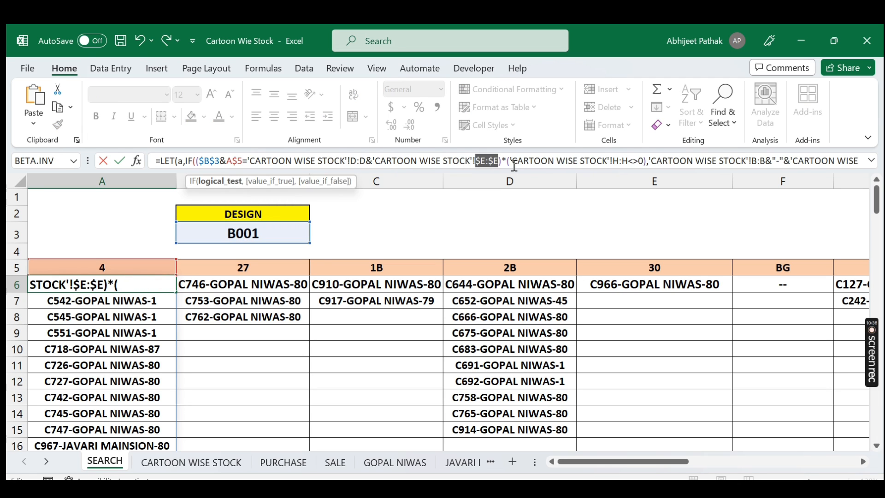
pyautogui.click(616, 160)
pyautogui.press('F4')
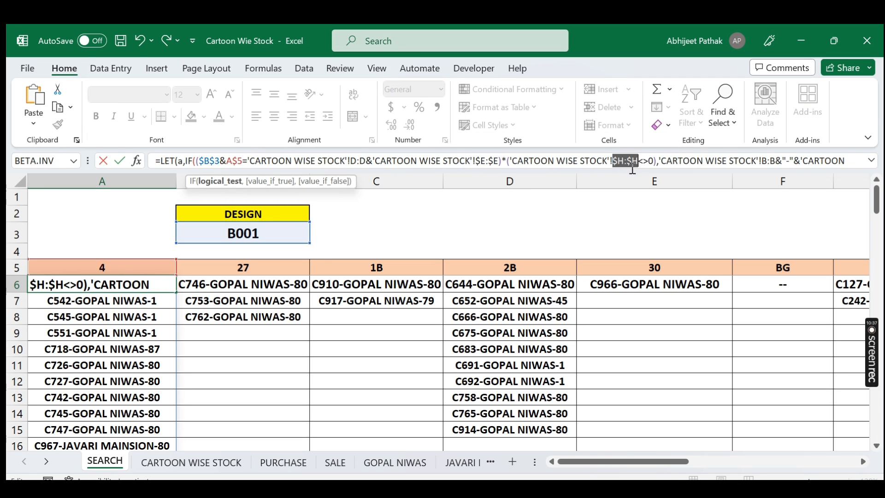
pyautogui.click(872, 160)
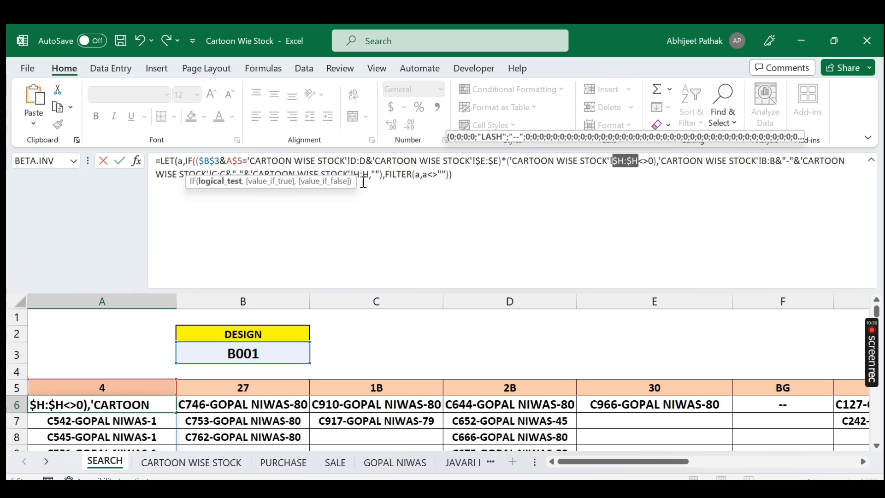
pyautogui.click(411, 175)
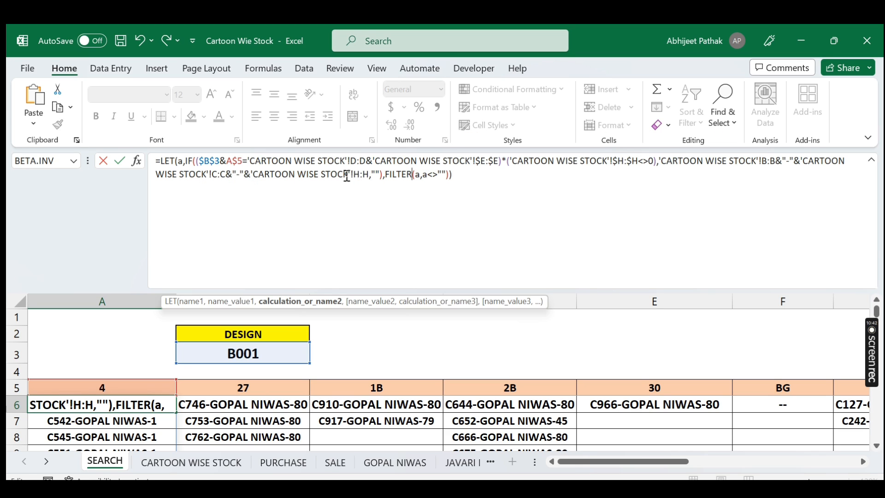
pyautogui.moveTo(369, 176); pyautogui.dragTo(354, 175)
pyautogui.press('F4')
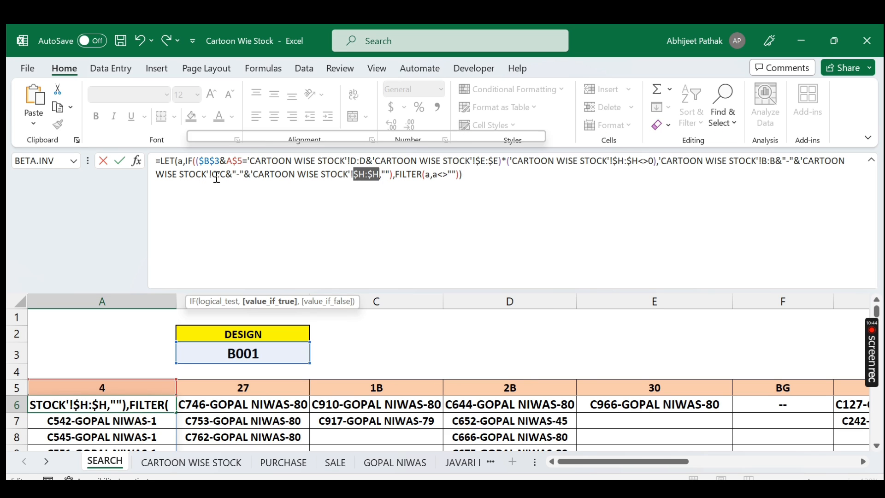
pyautogui.moveTo(213, 175); pyautogui.dragTo(232, 176)
pyautogui.press('F4')
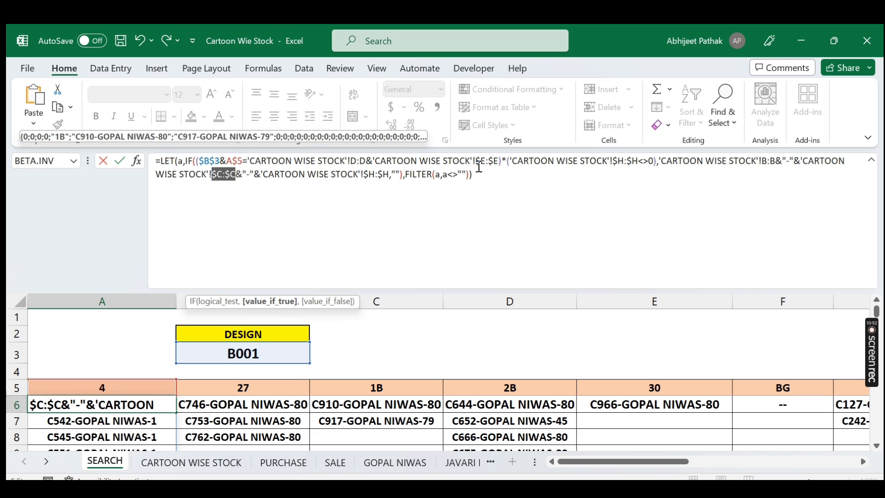
pyautogui.click(349, 163)
pyautogui.press('F4')
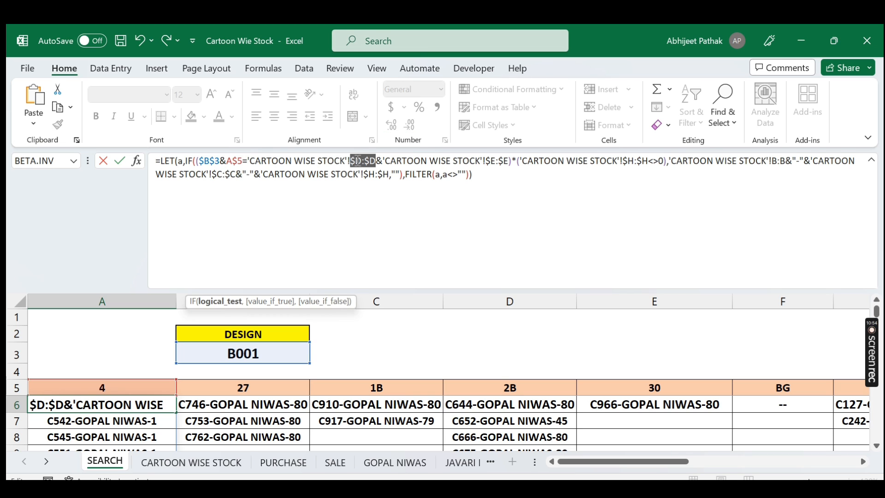
pyautogui.click(774, 161)
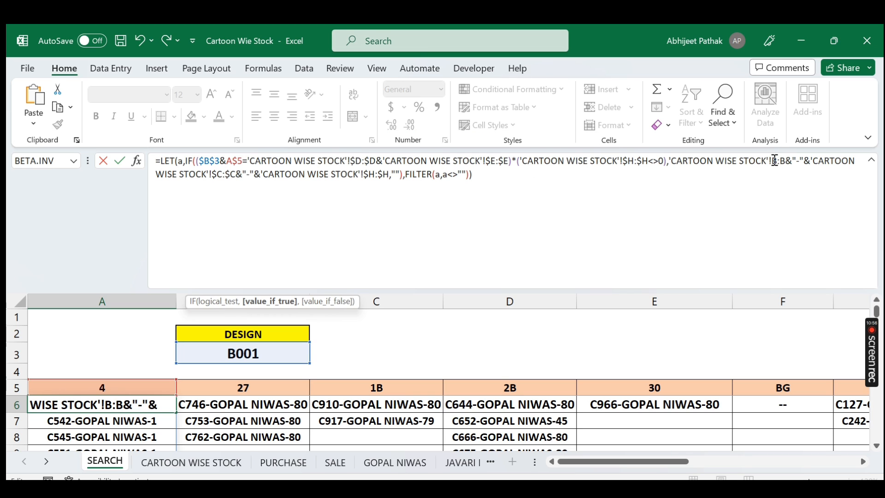
pyautogui.press('F4')
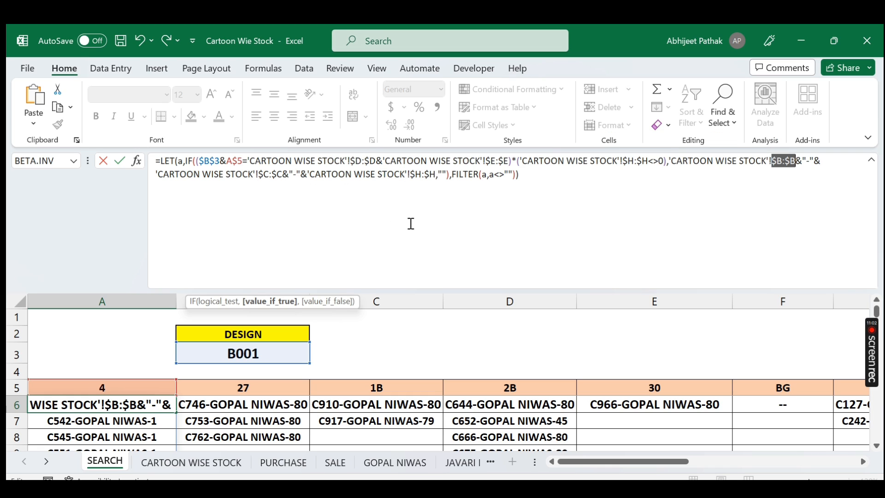
pyautogui.press('Return')
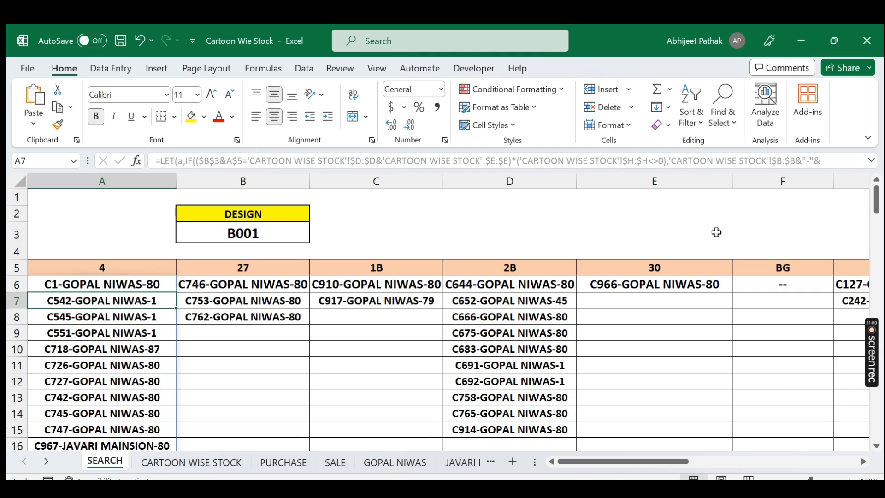
# Step: Inspect the existing formula in cell B6 of the 27 color column for comparison
pyautogui.click(159, 290)
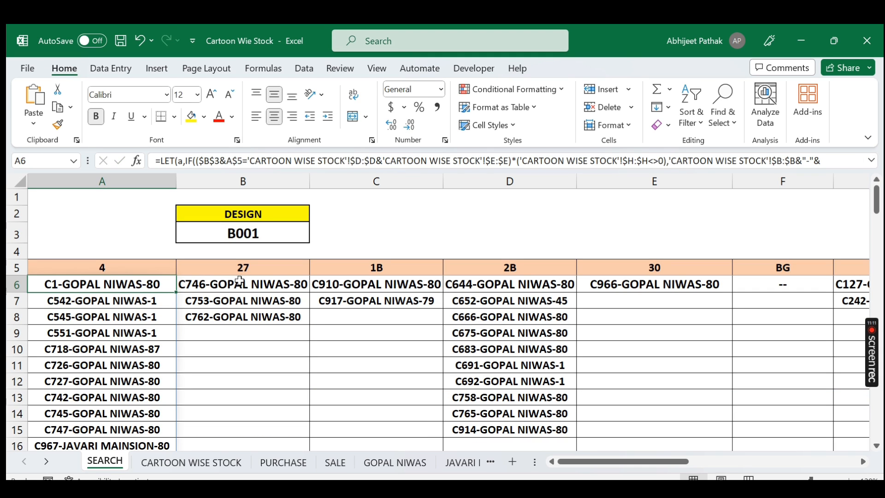
pyautogui.click(262, 288)
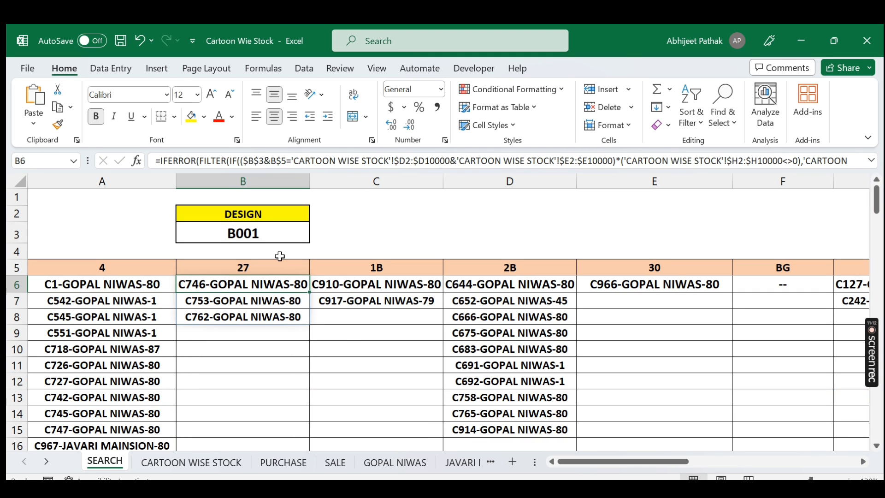
pyautogui.click(872, 161)
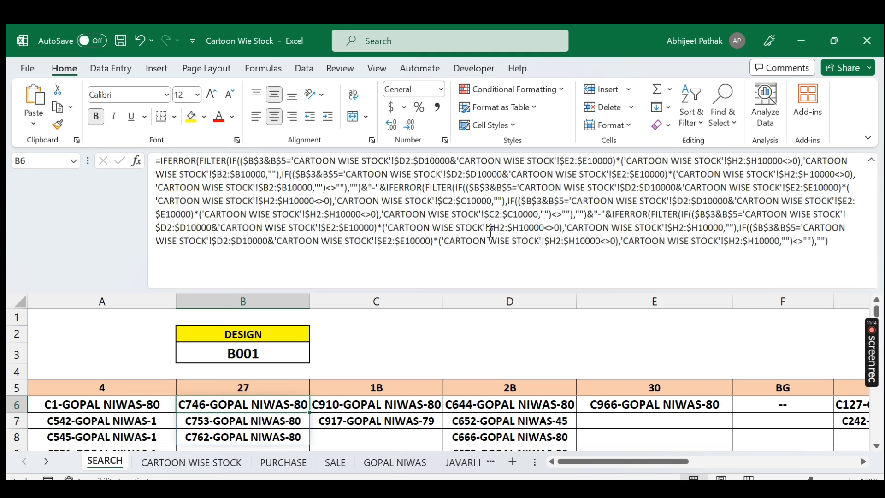
# Step: Change the design in cell B3 of the SEARCH sheet to B0026
pyautogui.click(871, 160)
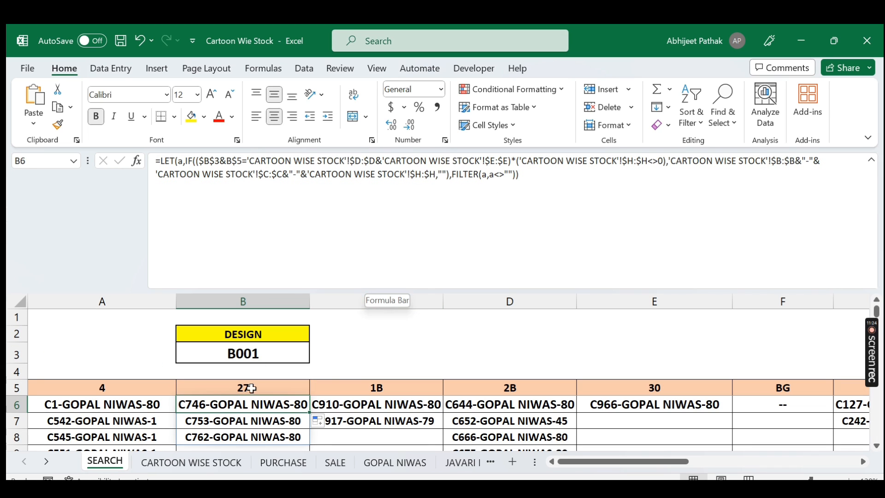
pyautogui.click(272, 353)
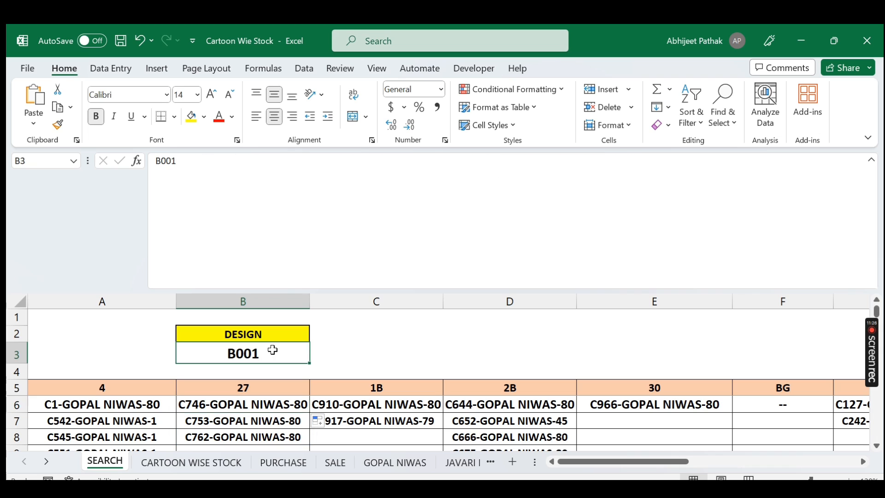
pyautogui.write('b')
pyautogui.press('BackSpace')
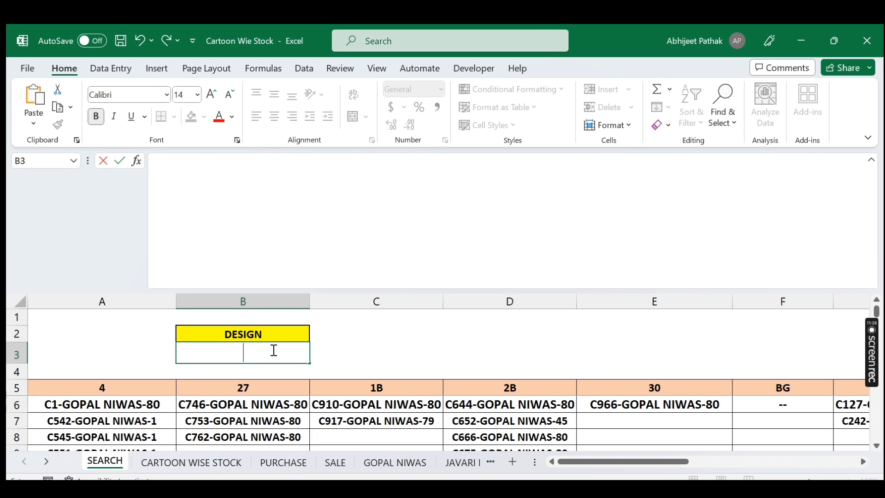
pyautogui.write('B0026')
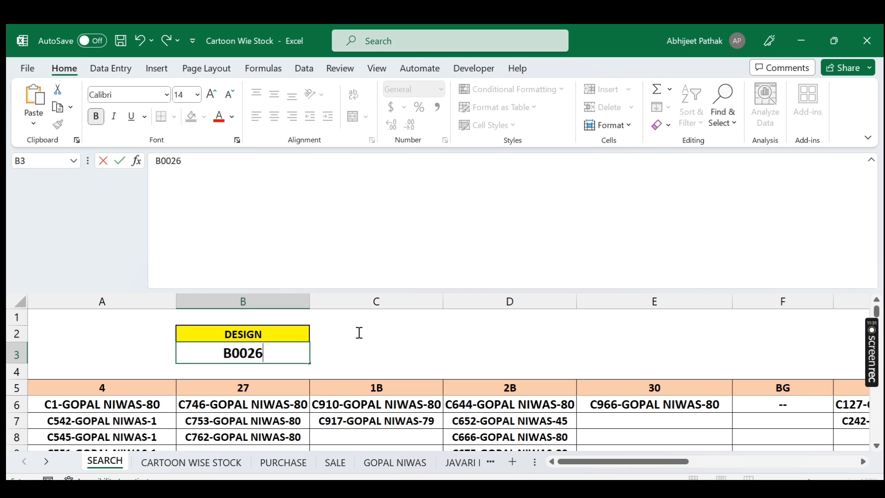
pyautogui.press('Return')
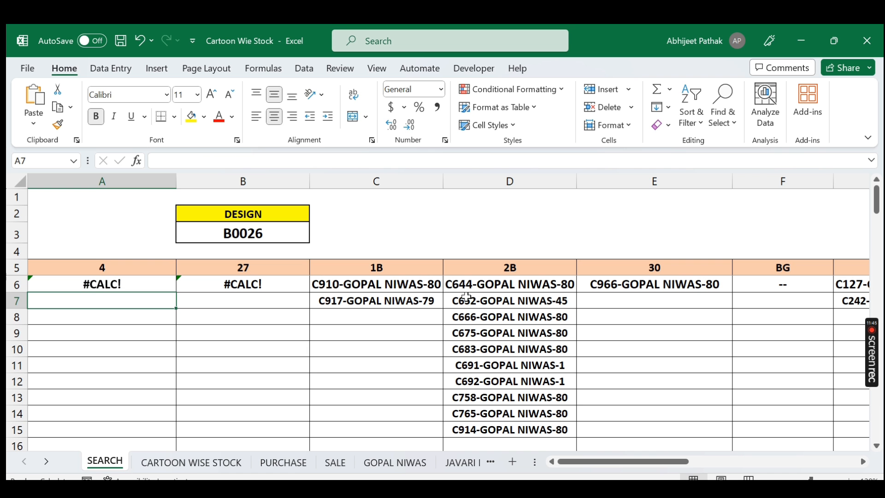
# Step: On the CARTOON WISE STOCK sheet, change the design of cartoon C1 in cell D2 to B002
pyautogui.click(383, 285)
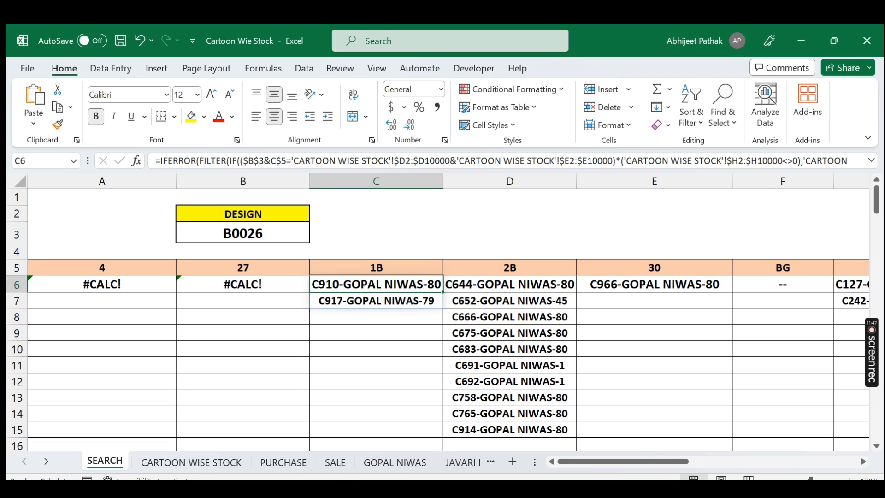
pyautogui.click(214, 463)
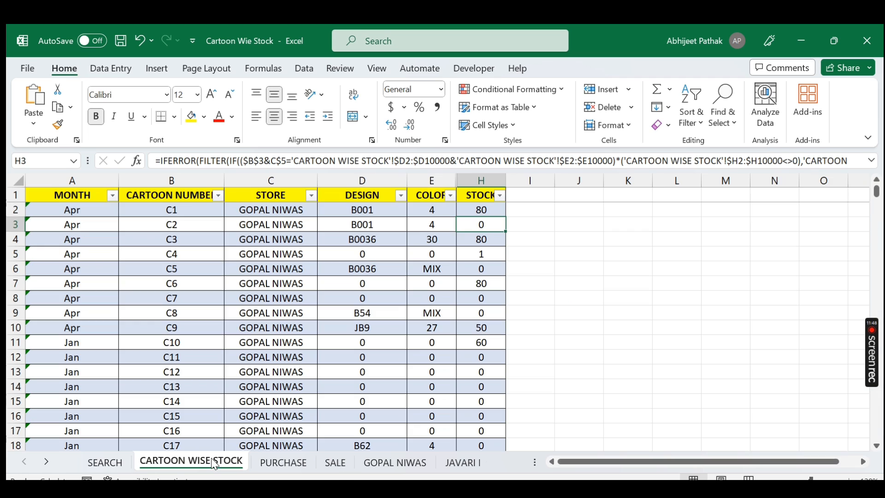
pyautogui.click(373, 212)
pyautogui.write('B002')
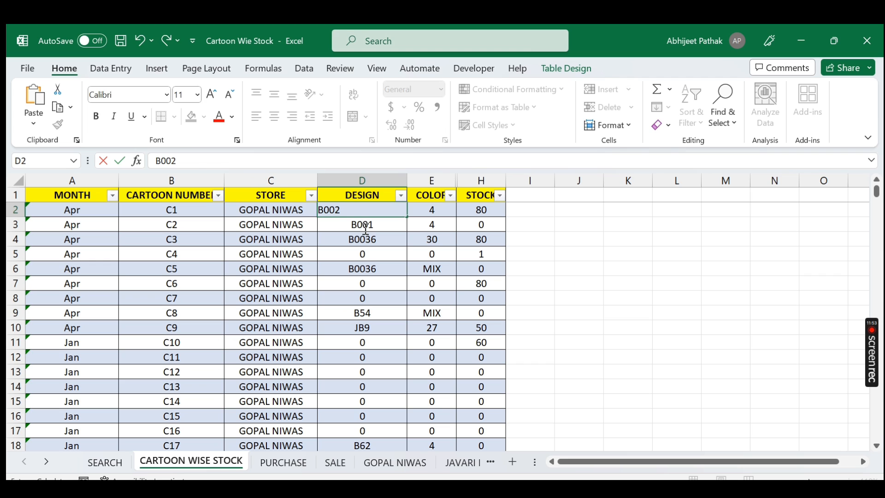
pyautogui.click(364, 228)
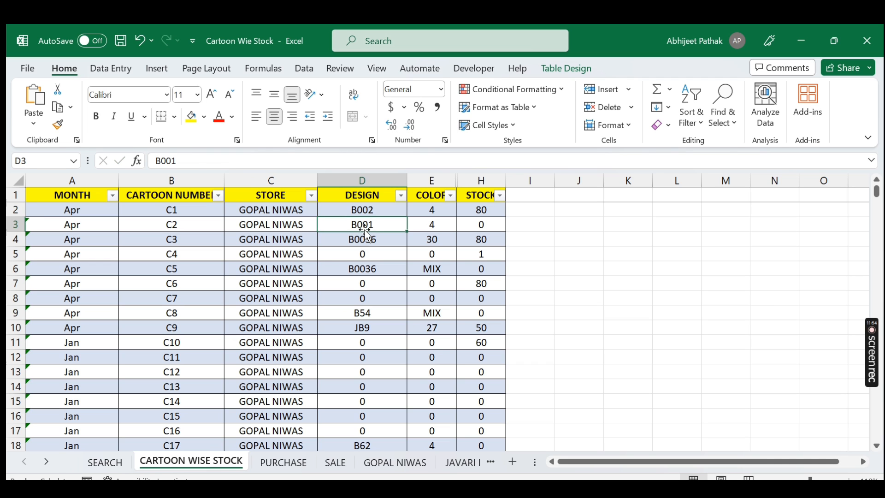
# Step: Back on the SEARCH sheet, set the design in cell B3 to B002 to test the A6 formula
pyautogui.click(105, 462)
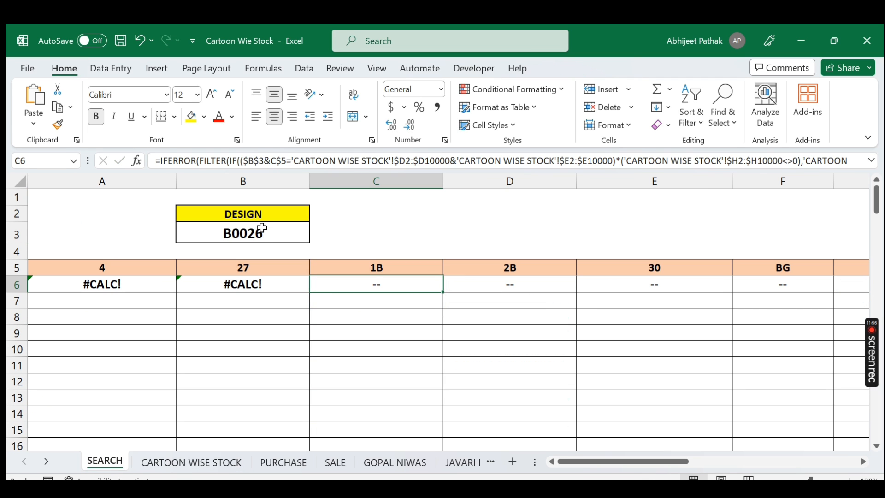
pyautogui.write('B002')
pyautogui.press('Escape')
pyautogui.click(264, 229)
pyautogui.write('B002')
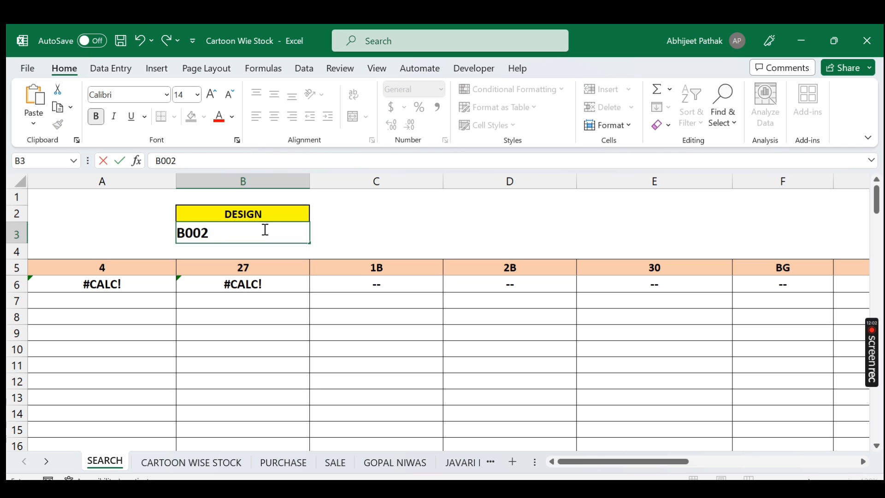
pyautogui.press('Return')
pyautogui.click(245, 306)
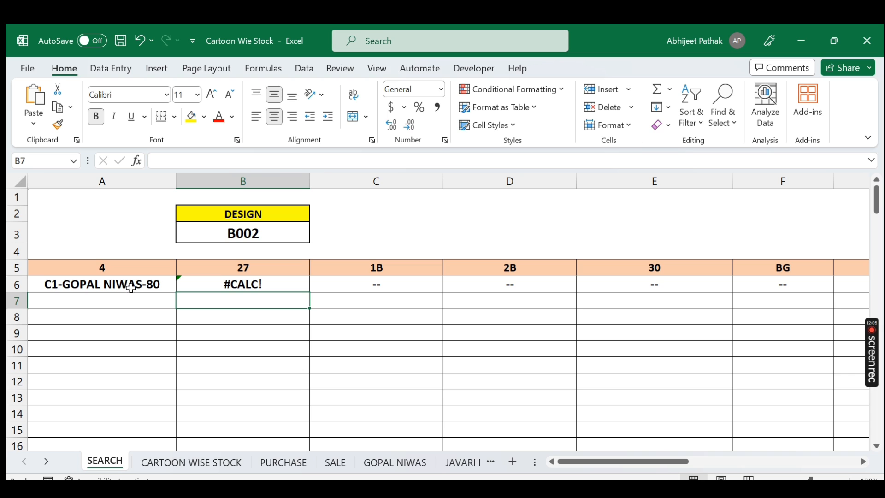